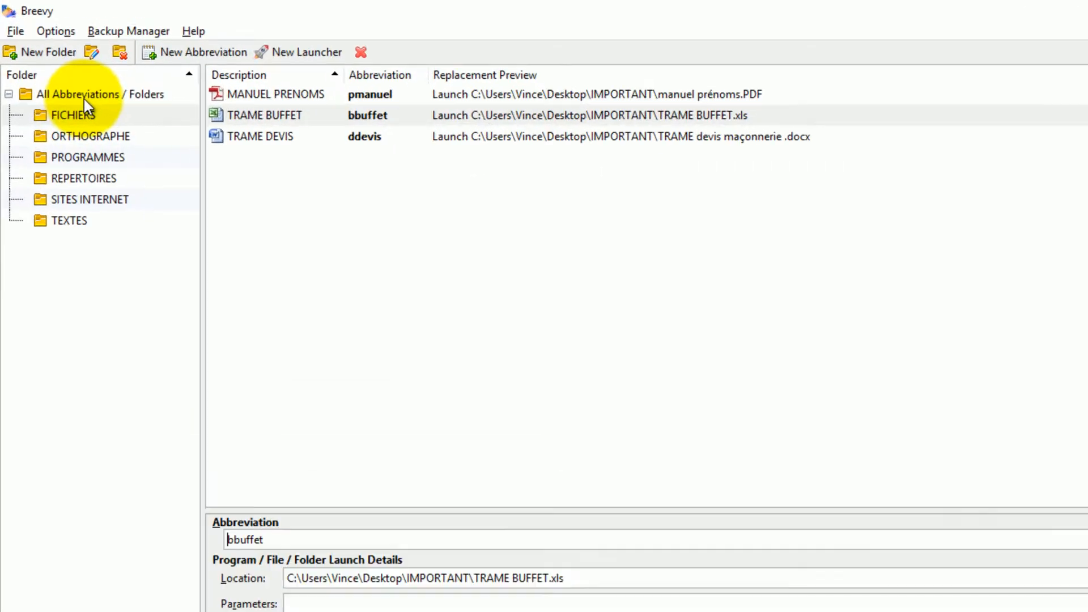
- Create a folder named CLIPBOARD under All Abbreviations / Folders
{"action": "left_click", "coordinate": [91, 99]}
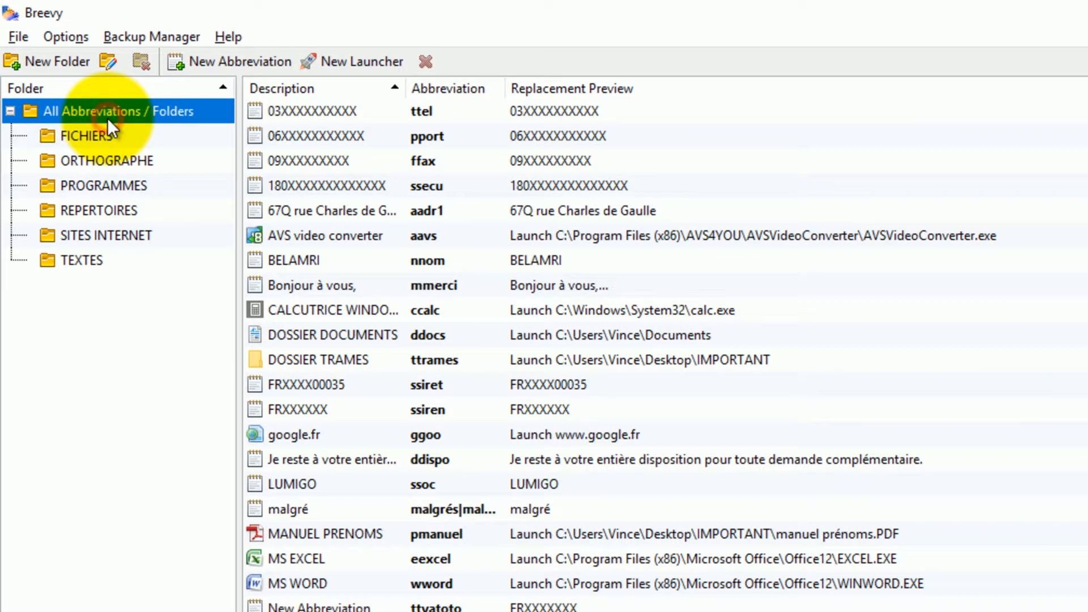
{"action": "left_click", "coordinate": [63, 63]}
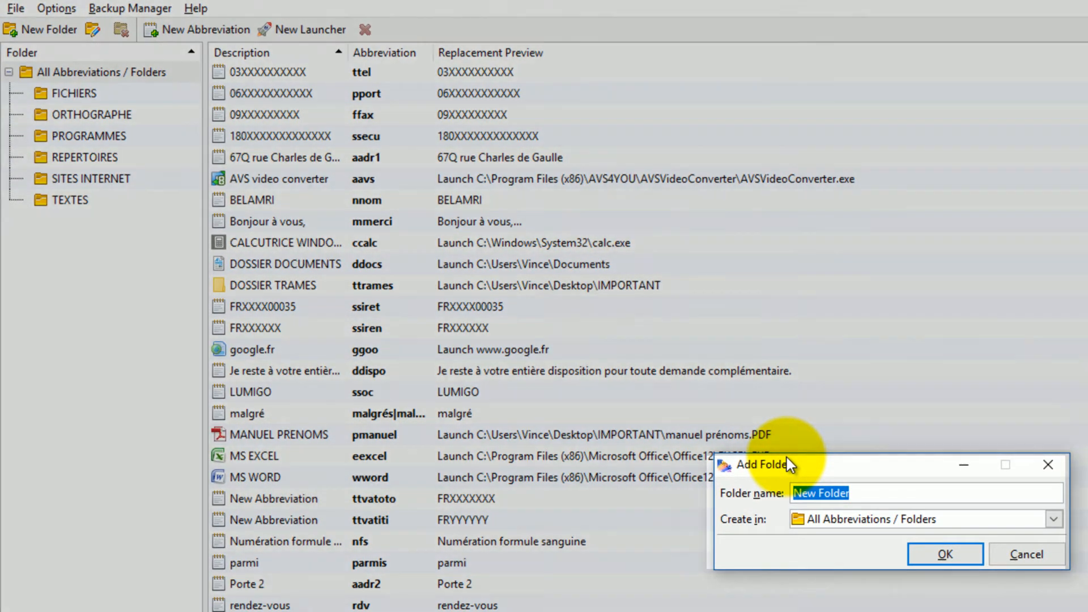
{"action": "type", "text": "CLIPBOARD"}
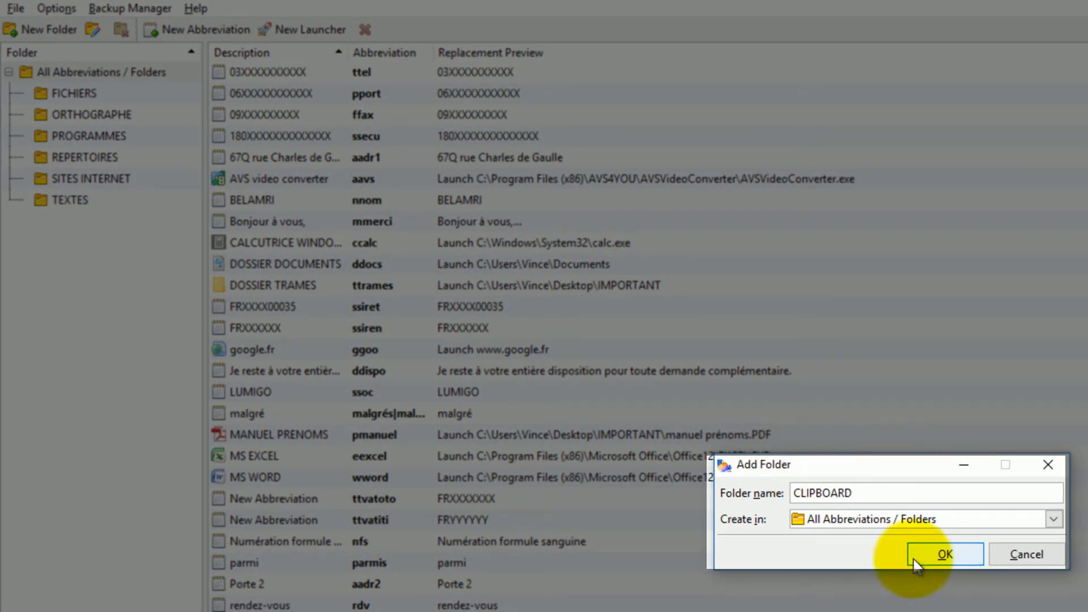
{"action": "left_click", "coordinate": [929, 555]}
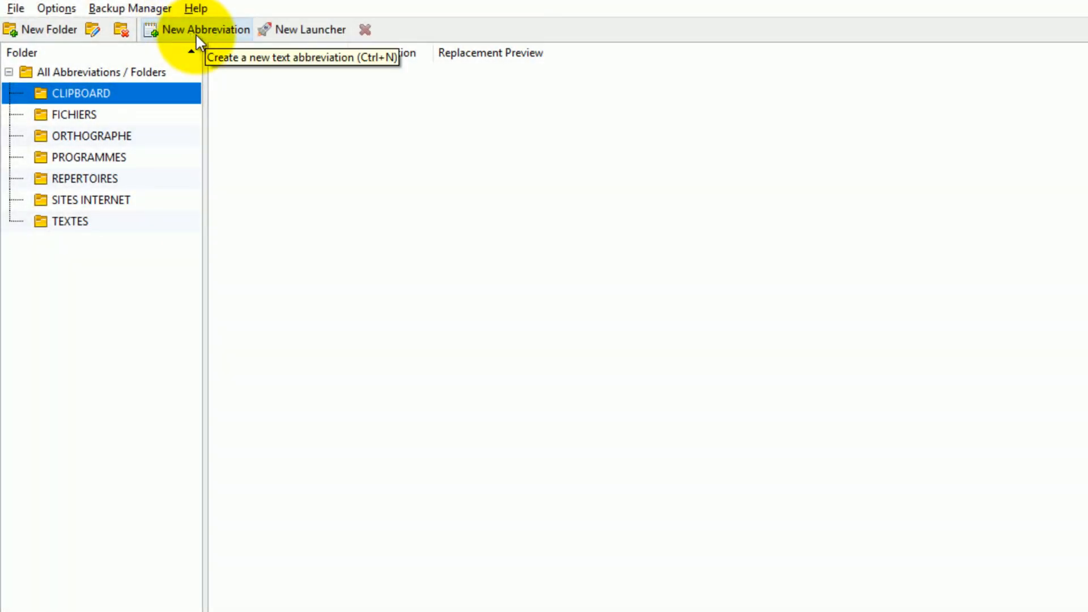
- Add a blank New Abbreviation entry to the CLIPBOARD folder
{"action": "left_click", "coordinate": [196, 35]}
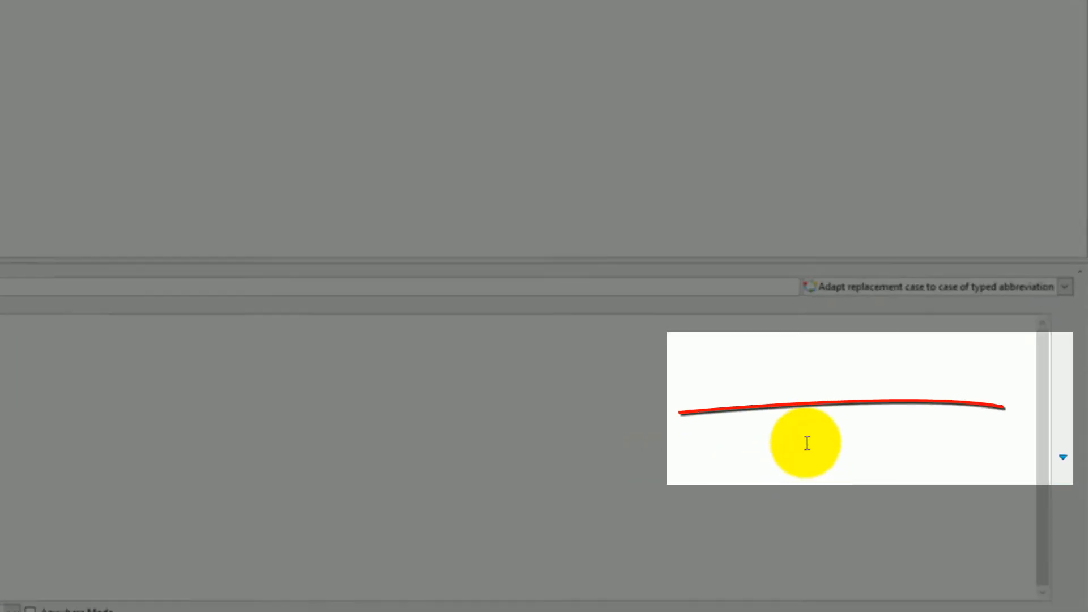
{"action": "left_click", "coordinate": [1066, 470]}
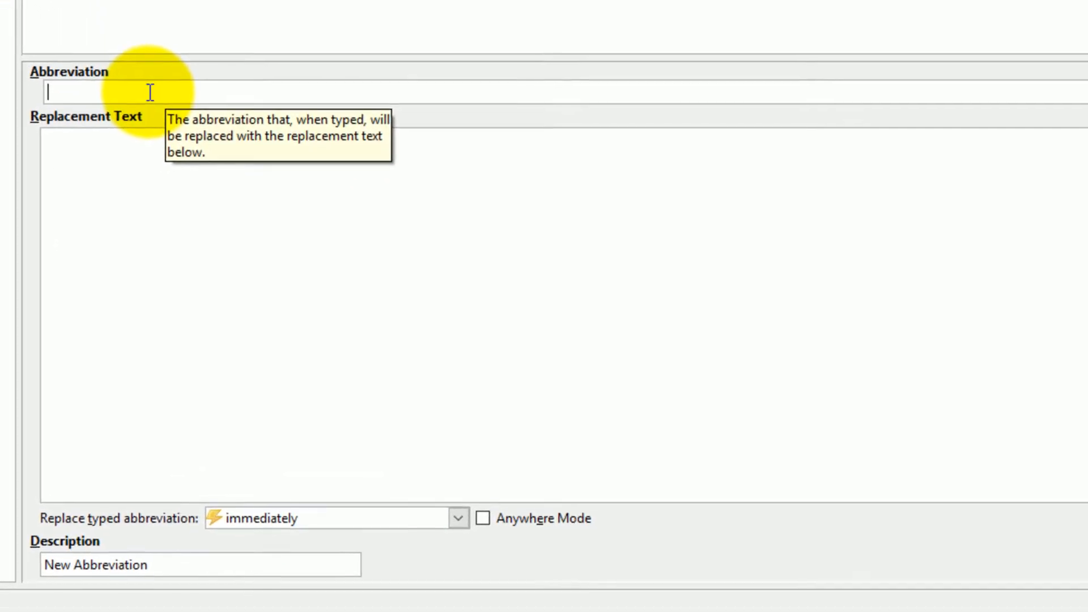
- Set the abbreviation to r1fr and begin the replacement text with 'Bonjour,'
{"action": "type", "text": "r1fr"}
{"action": "left_click", "coordinate": [84, 144]}
{"action": "type", "text": "Bonjour,"}
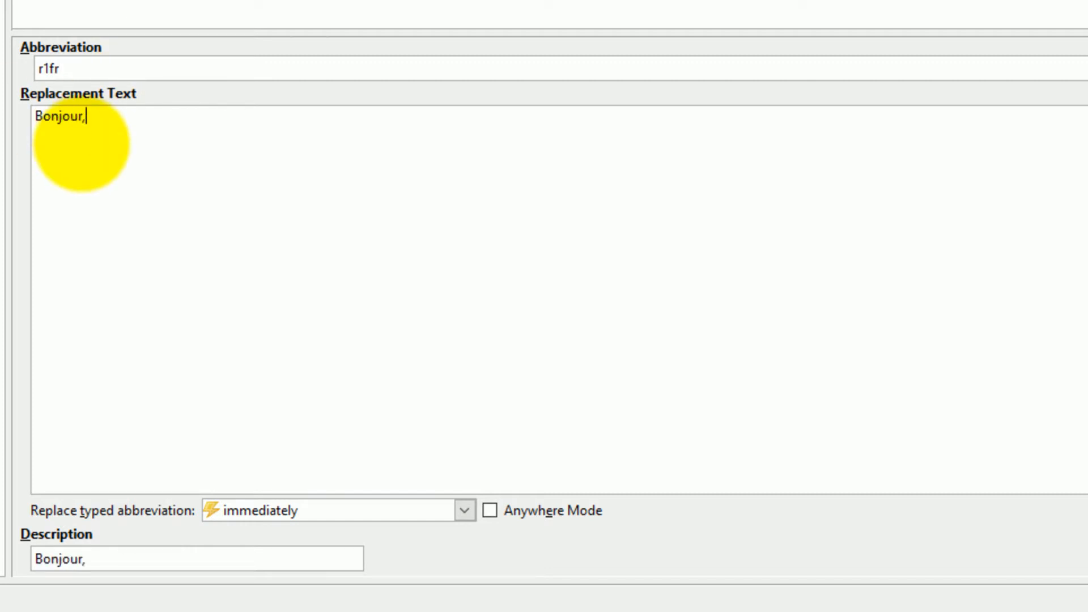
{"action": "key", "text": "Return"}
{"action": "key", "text": "Return"}
- Add the line asking whether yesterday's email ('le courriel d'hier') was received
{"action": "type", "text": "Je me permets d"}
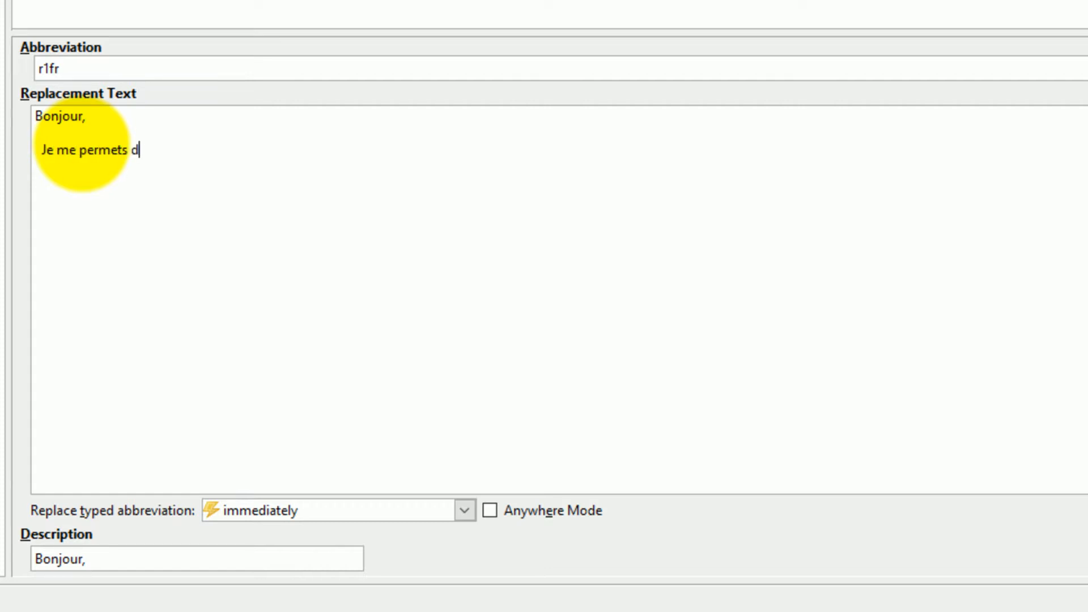
{"action": "type", "text": "e vous envoy"}
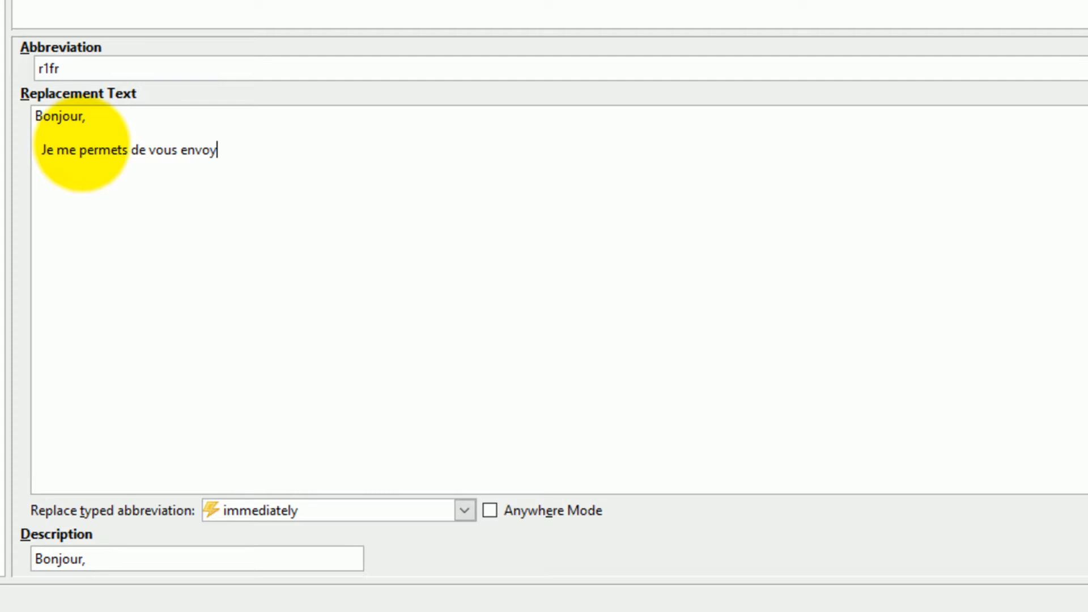
{"action": "type", "text": "er ce court e-maiol po"}
{"action": "key", "text": "BackSpace"}
{"action": "key", "text": "BackSpace"}
{"action": "key", "text": "BackSpace"}
{"action": "key", "text": "BackSpace"}
{"action": "key", "text": "BackSpace"}
{"action": "type", "text": "l pour "}
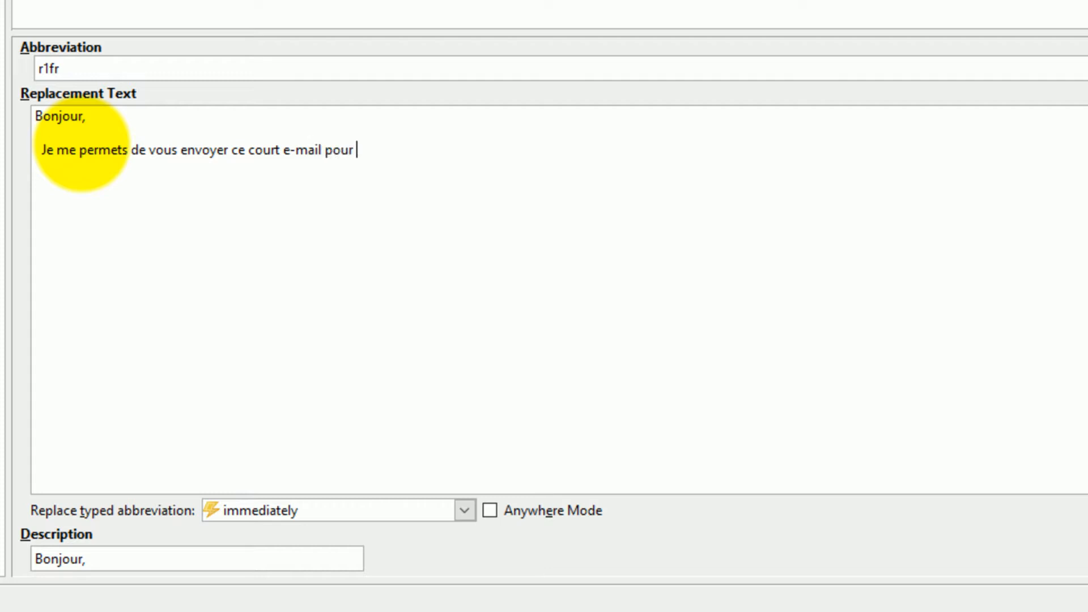
{"action": "type", "text": "savoir si vous avie"}
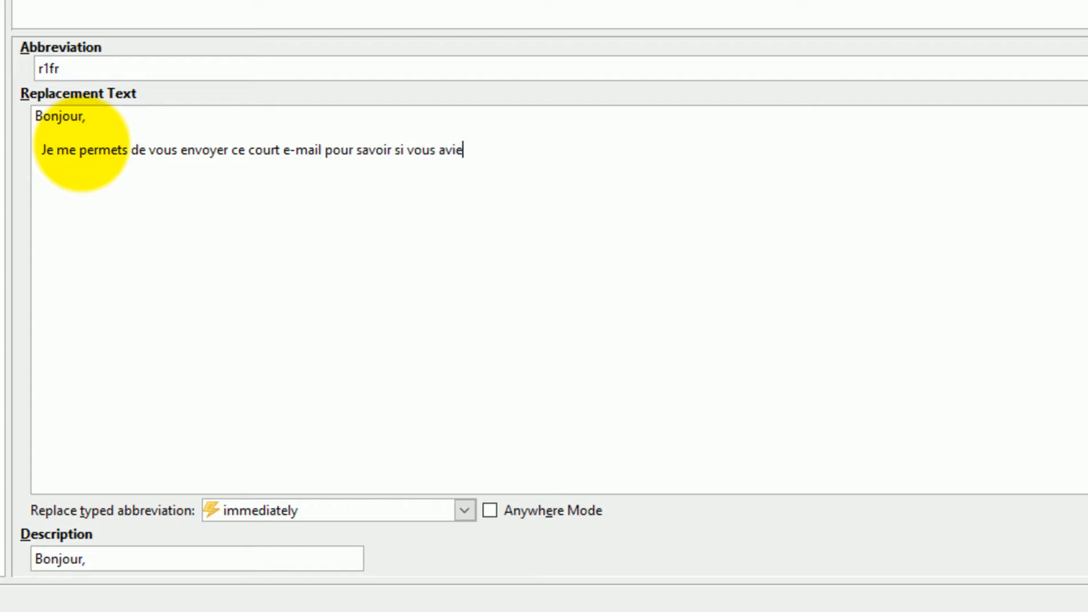
{"action": "type", "text": "z bien reçu le cou"}
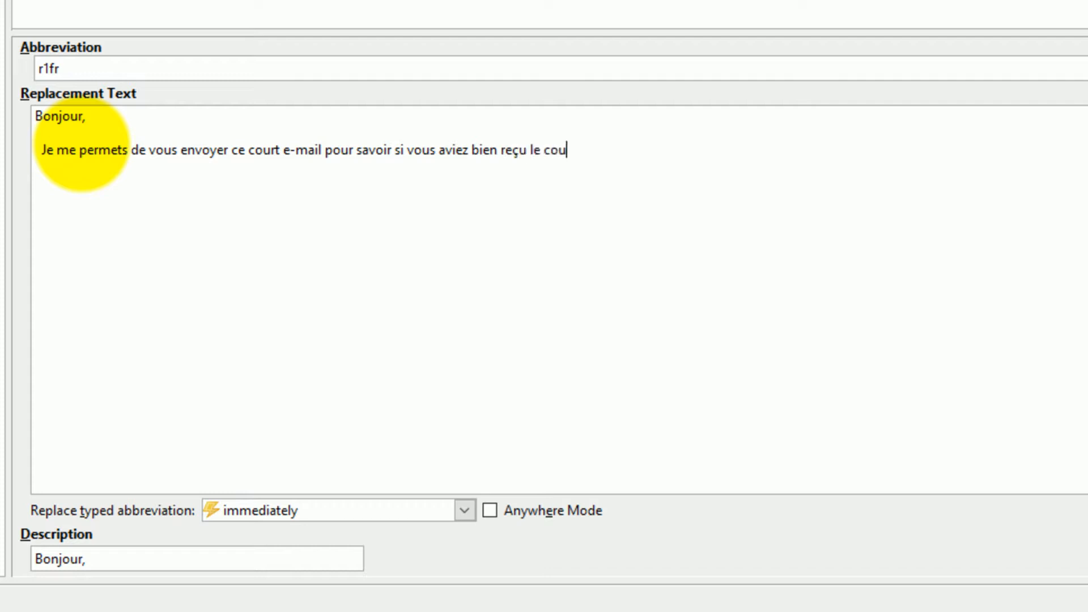
{"action": "type", "text": "rriel d'hiere"}
{"action": "key", "text": "BackSpace"}
{"action": "type", "text": "?"}
{"action": "key", "text": "Return"}
- End the replacement text with the closing line 'Bonne fin de journée.'
{"action": "key", "text": "Return"}
{"action": "type", "text": "Bonne fin de jo"}
{"action": "key", "text": "BackSpace"}
{"action": "key", "text": "BackSpace"}
{"action": "key", "text": "BackSpace"}
{"action": "key", "text": "BackSpace"}
{"action": "key", "text": "BackSpace"}
{"action": "type", "text": "de journée."}
{"action": "key", "text": "Return"}
{"action": "key", "text": "Return"}
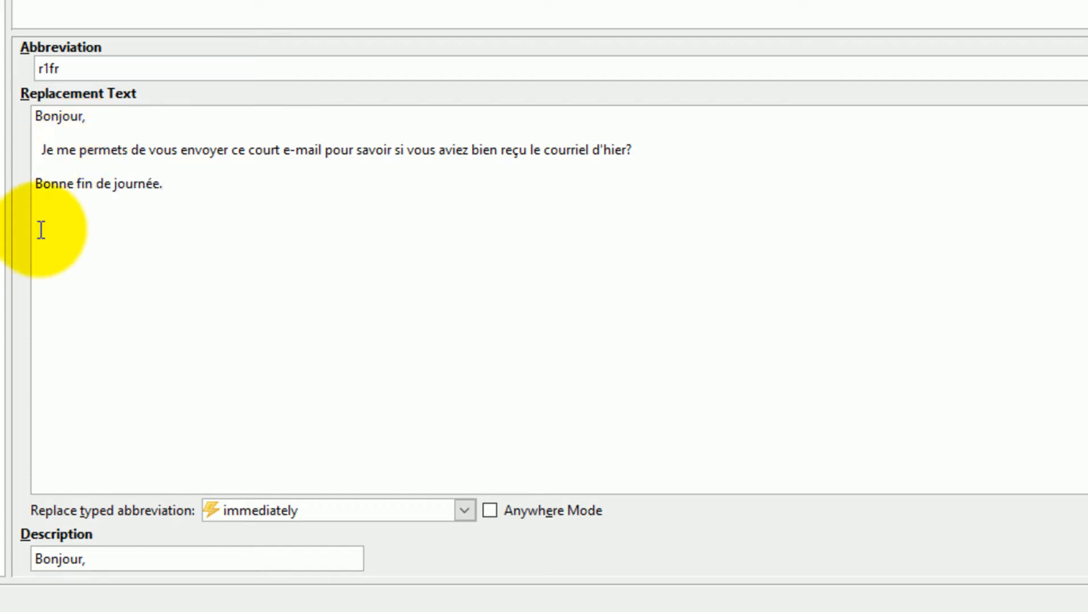
{"action": "left_click", "coordinate": [80, 118]}
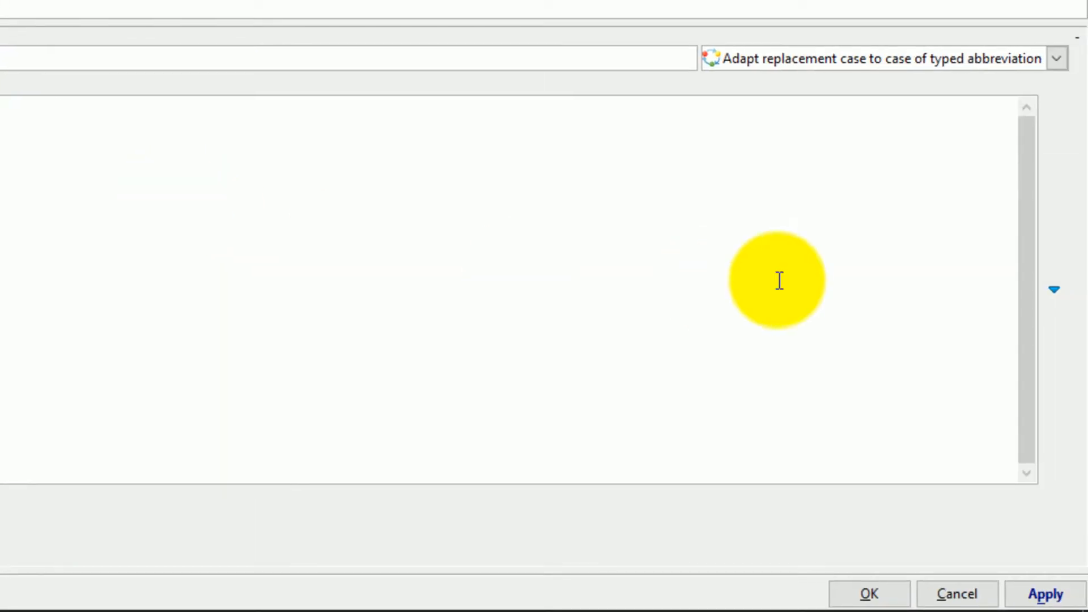
- Insert the %(clipboard) macro after Bonjour and save the r1fr abbreviation
{"action": "left_click", "coordinate": [1052, 292]}
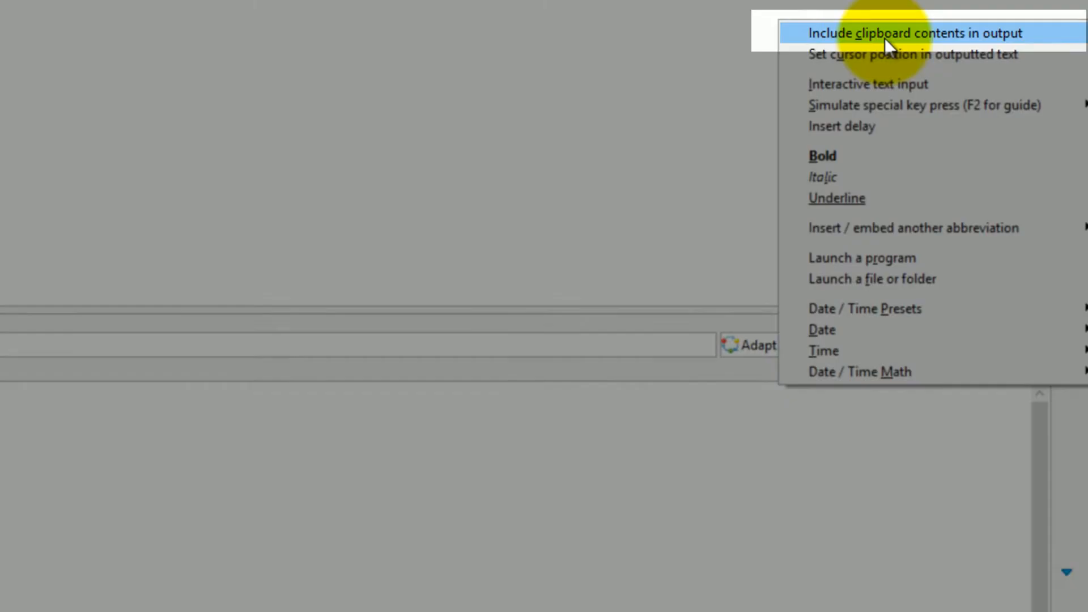
{"action": "left_click", "coordinate": [884, 39]}
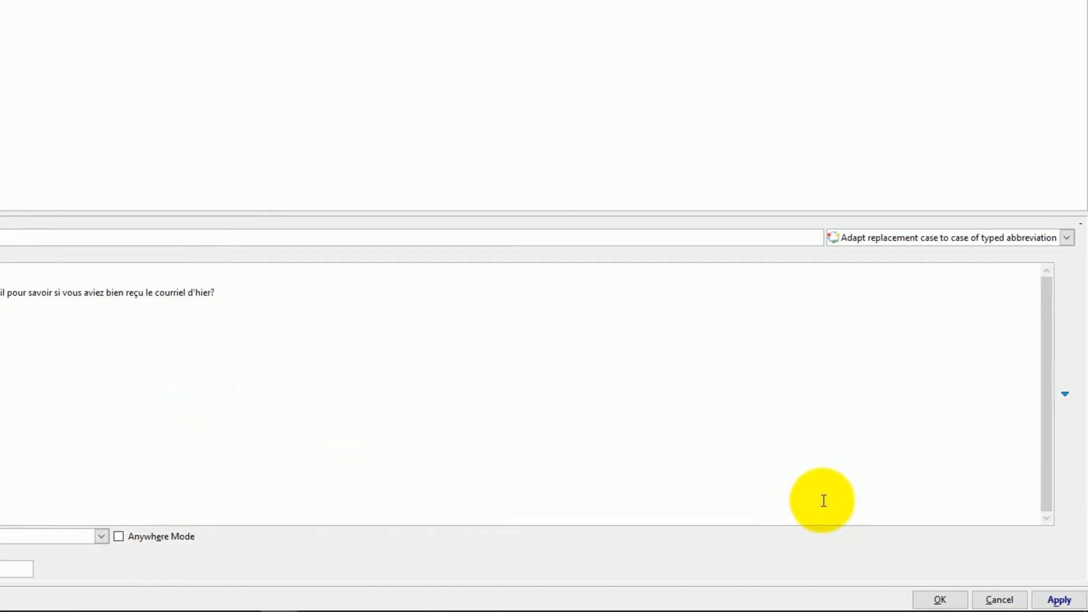
{"action": "left_click", "coordinate": [1057, 600]}
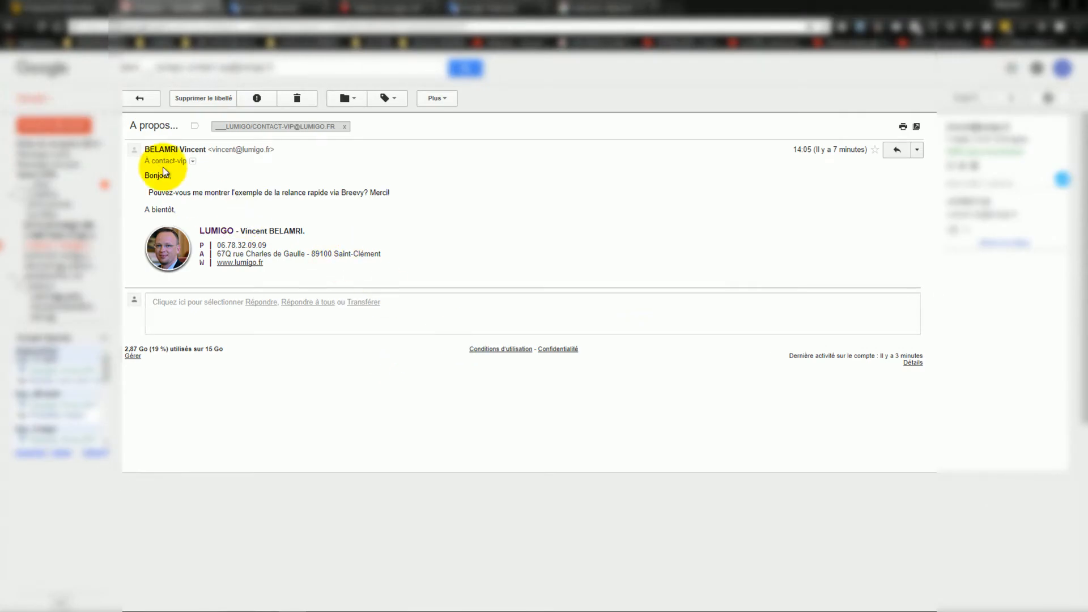
- Copy the sender's name from the email signature and start a Reply all
{"action": "mouse_move", "coordinate": [168, 161]}
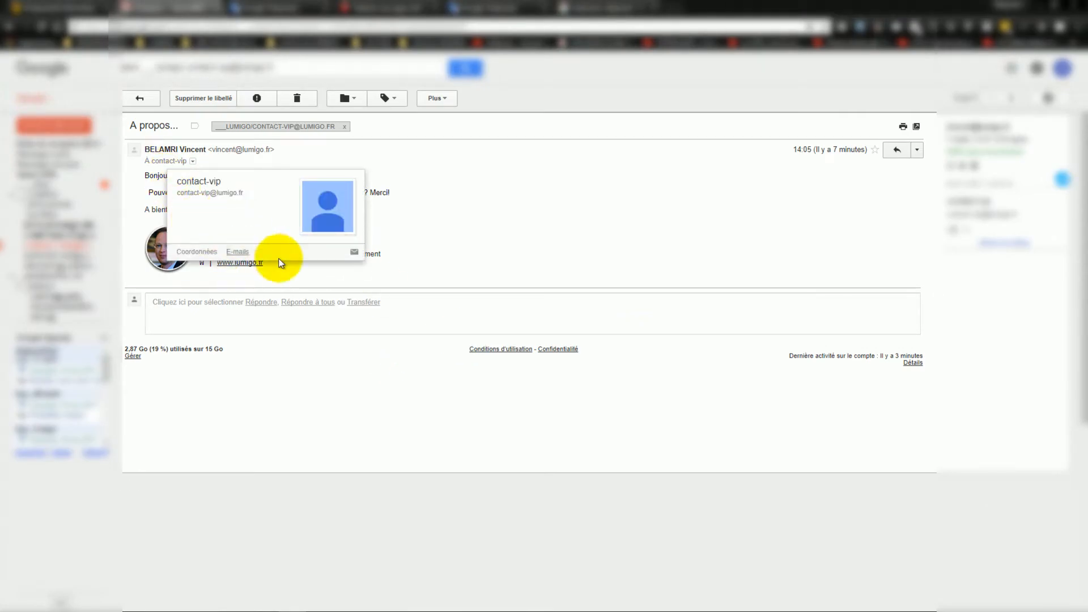
{"action": "left_click", "coordinate": [462, 227]}
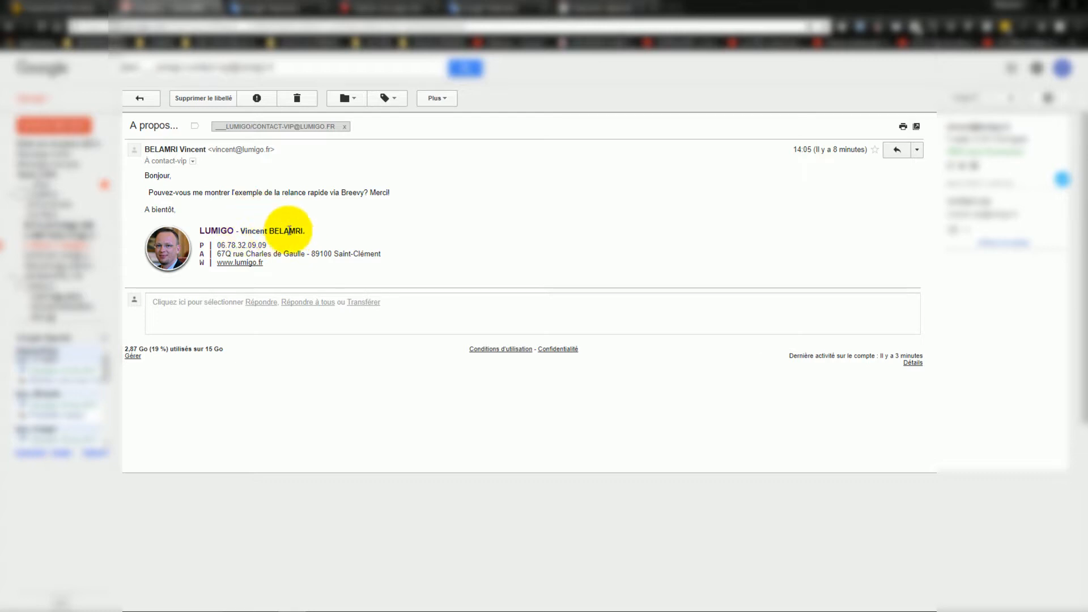
{"action": "left_click_drag", "start_coordinate": [240, 230], "coordinate": [304, 232]}
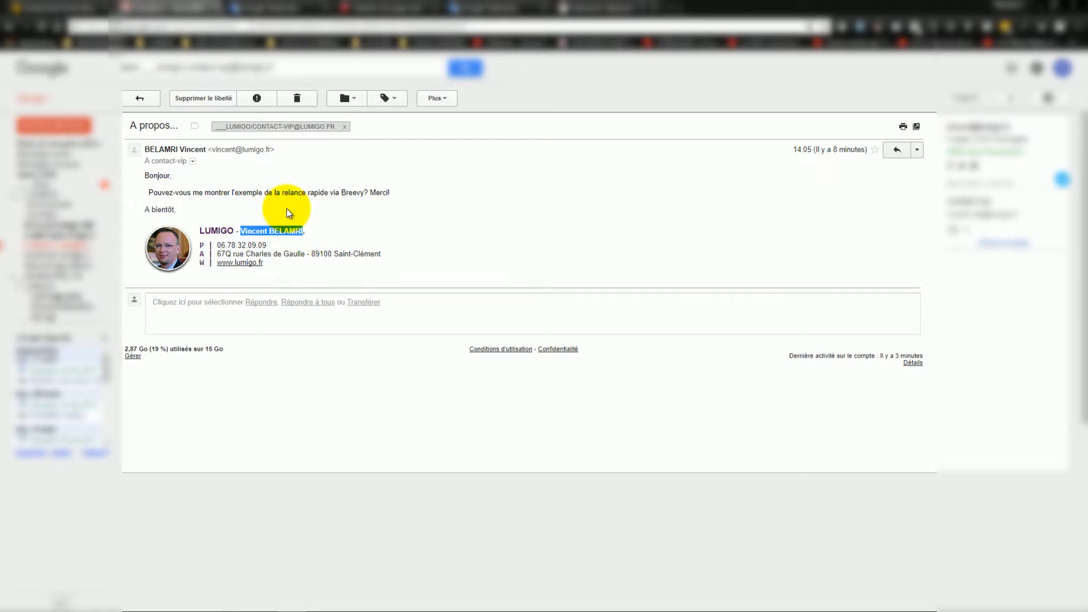
{"action": "key", "text": "ctrl+c"}
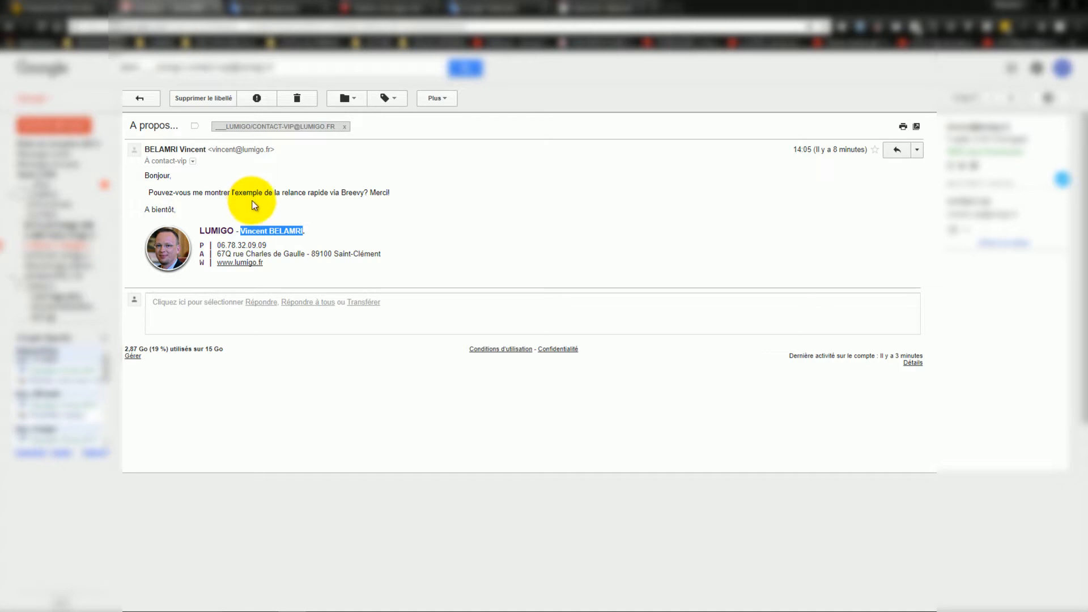
{"action": "key", "text": "a"}
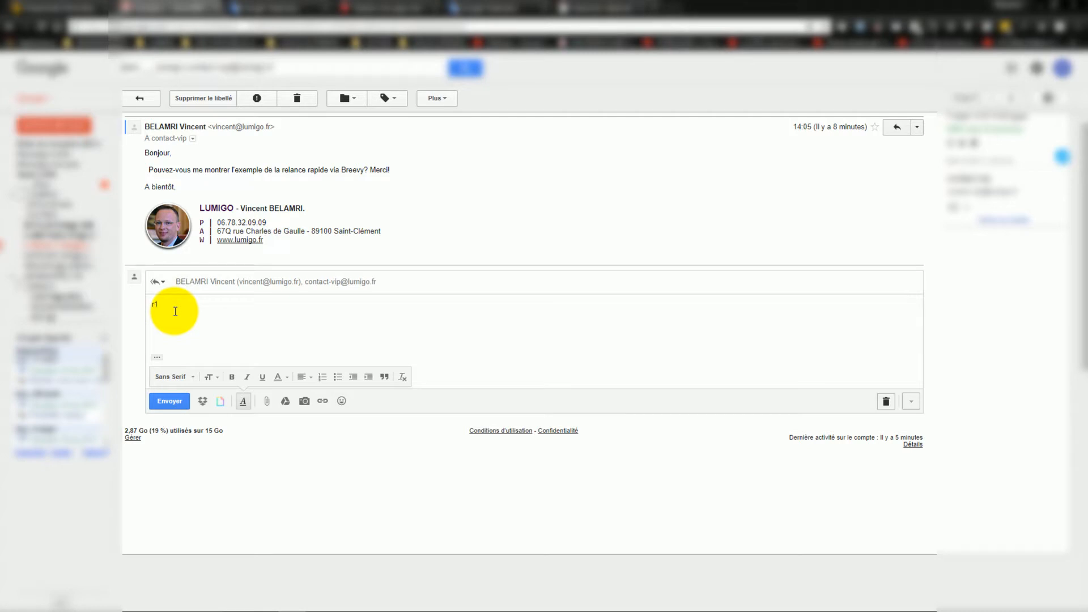
- Type r1fr into the Gmail reply body
{"action": "type", "text": "r1f"}
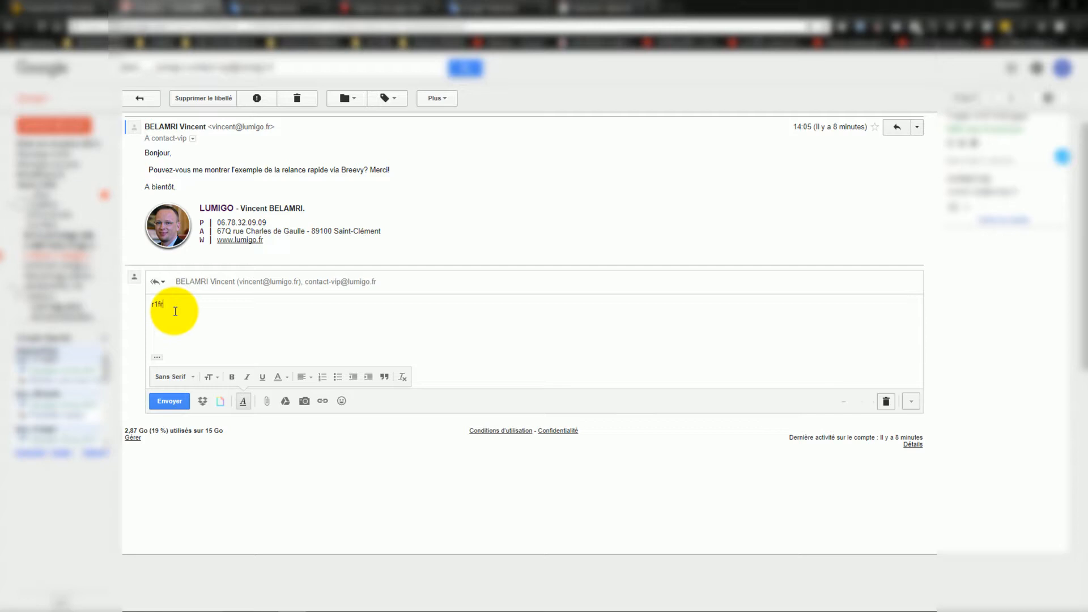
{"action": "type", "text": "r"}
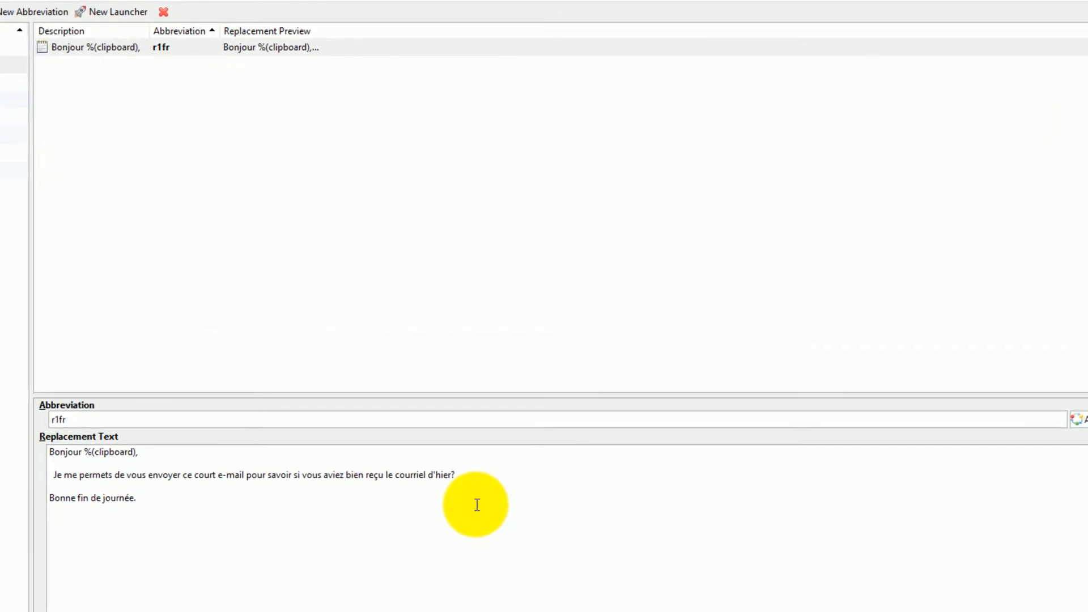
- Place the insertion point in r1fr's replacement text right after d'hier
{"action": "left_click_drag", "start_coordinate": [383, 498], "coordinate": [429, 499]}
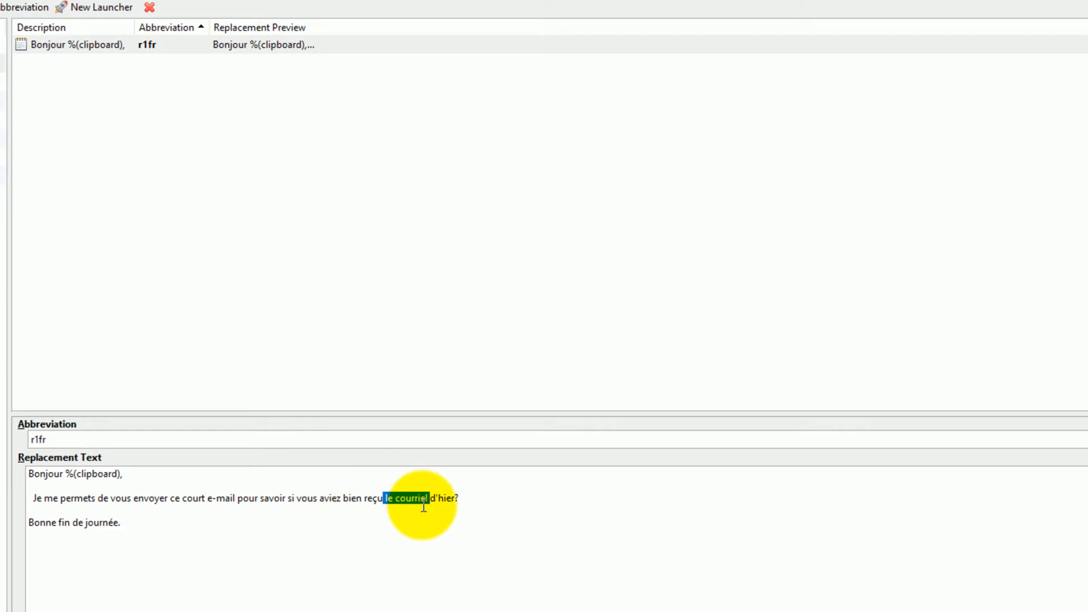
{"action": "left_click", "coordinate": [455, 498]}
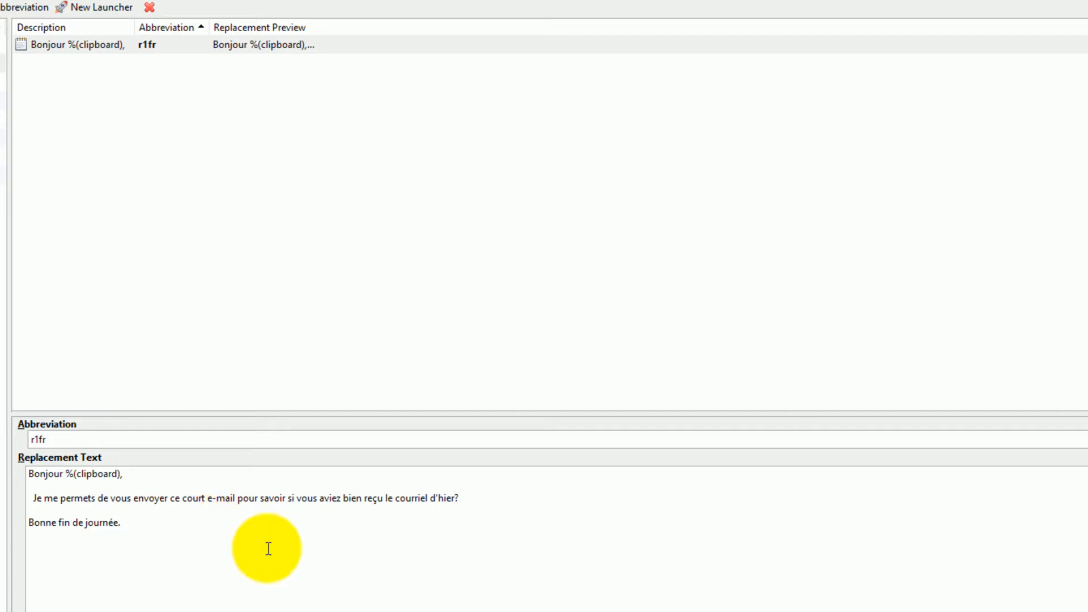
{"action": "left_click", "coordinate": [129, 523]}
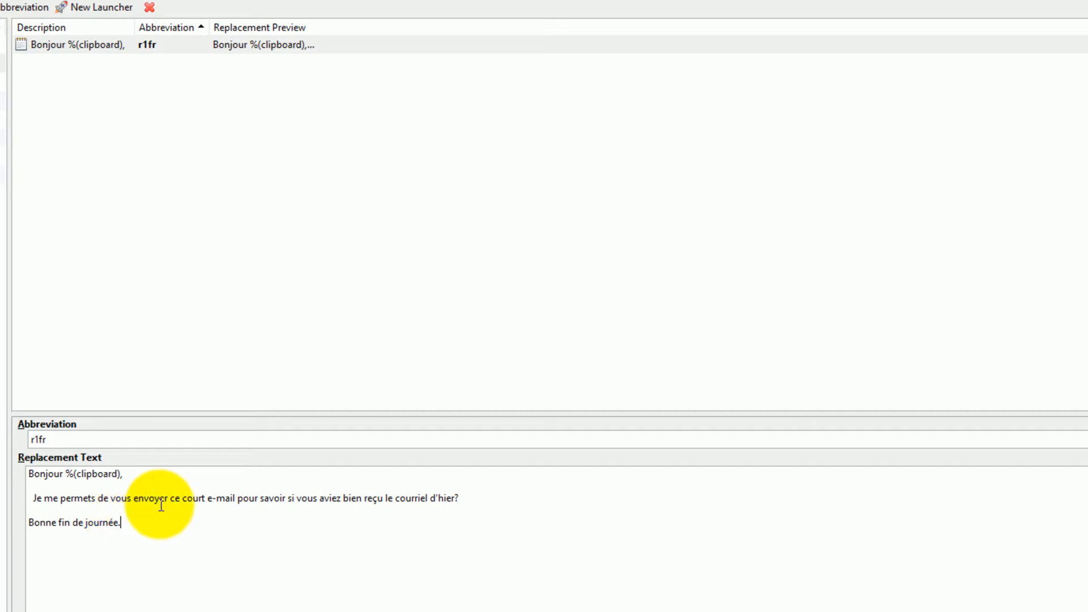
{"action": "left_click", "coordinate": [455, 497]}
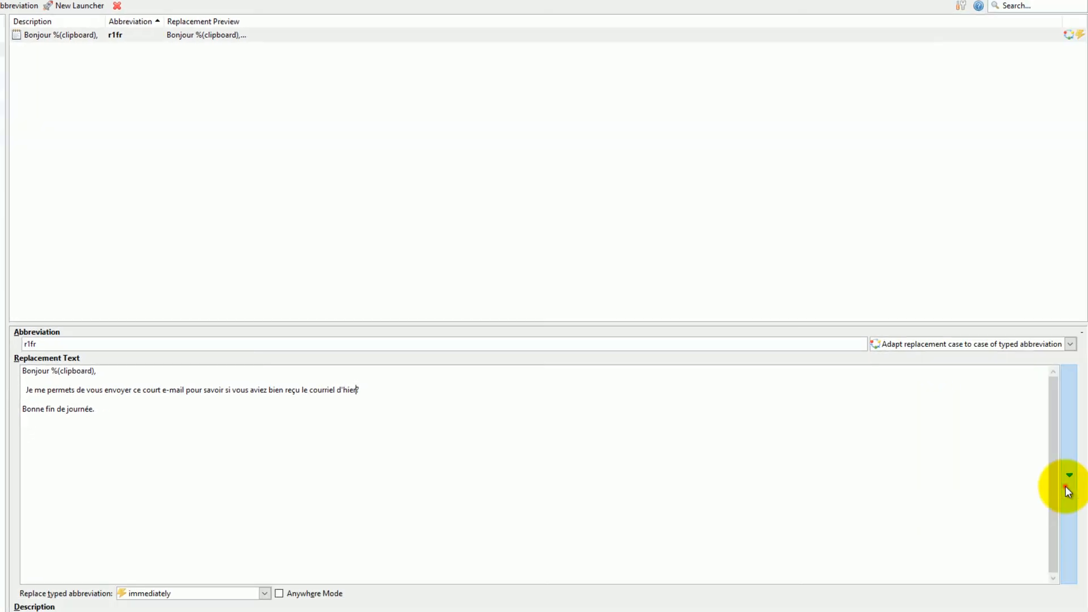
- Insert the %(cursor) position marker after d'hier in r1fr's text
{"action": "left_click", "coordinate": [1067, 481]}
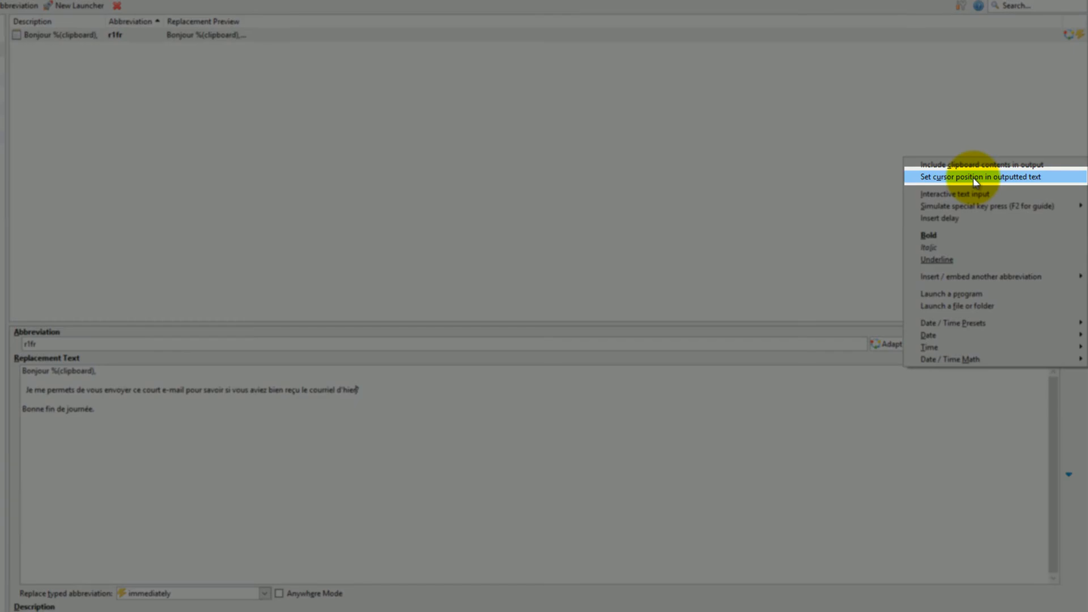
{"action": "left_click", "coordinate": [975, 177]}
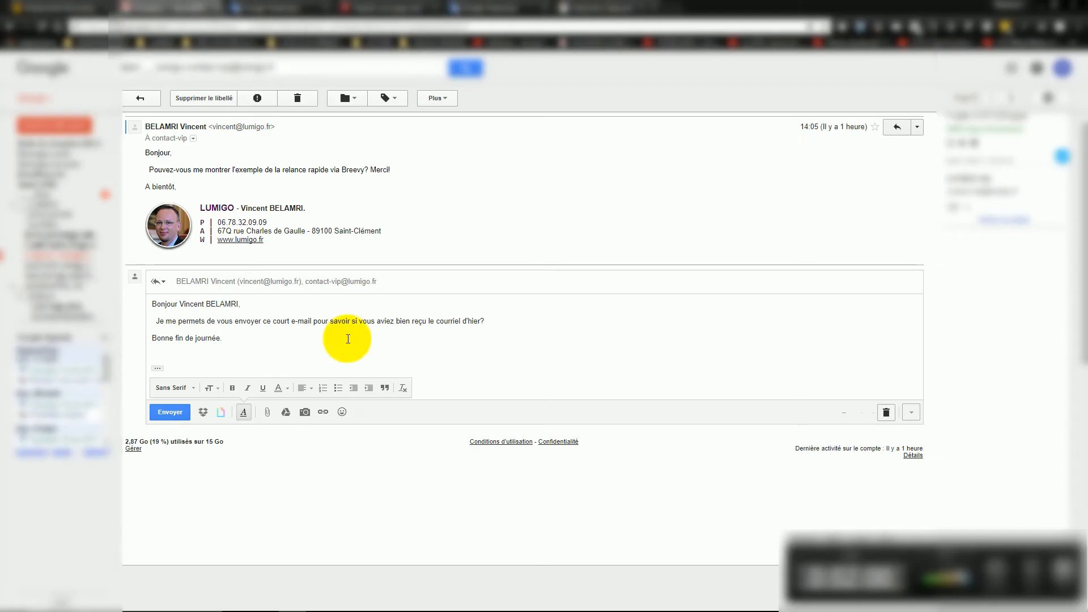
- Clear the reply body and type r1fr to expand the follow-up text
{"action": "left_click", "coordinate": [265, 337]}
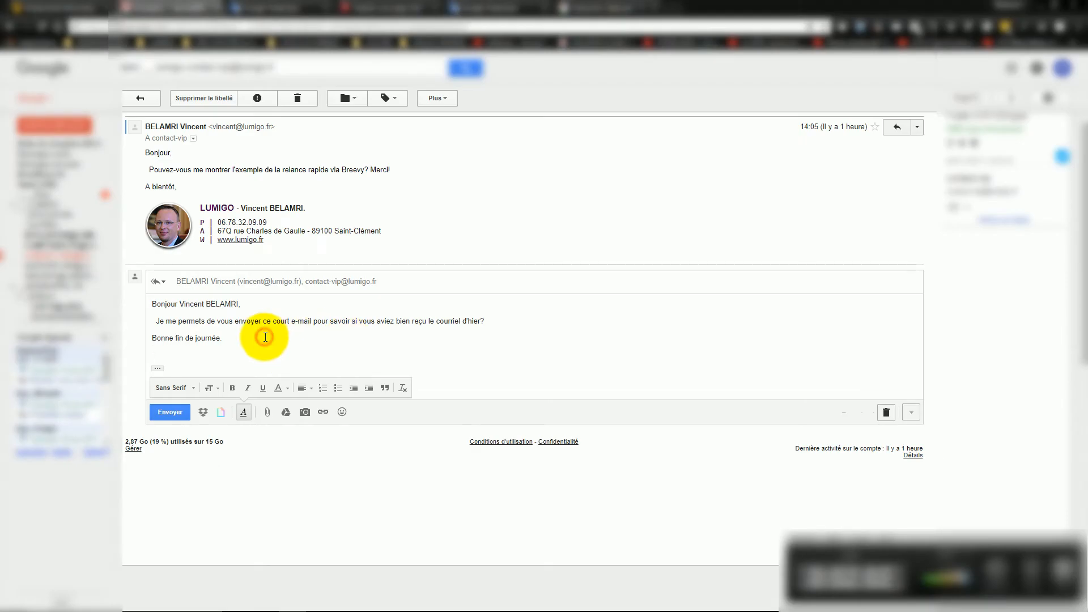
{"action": "key", "text": "ctrl+a"}
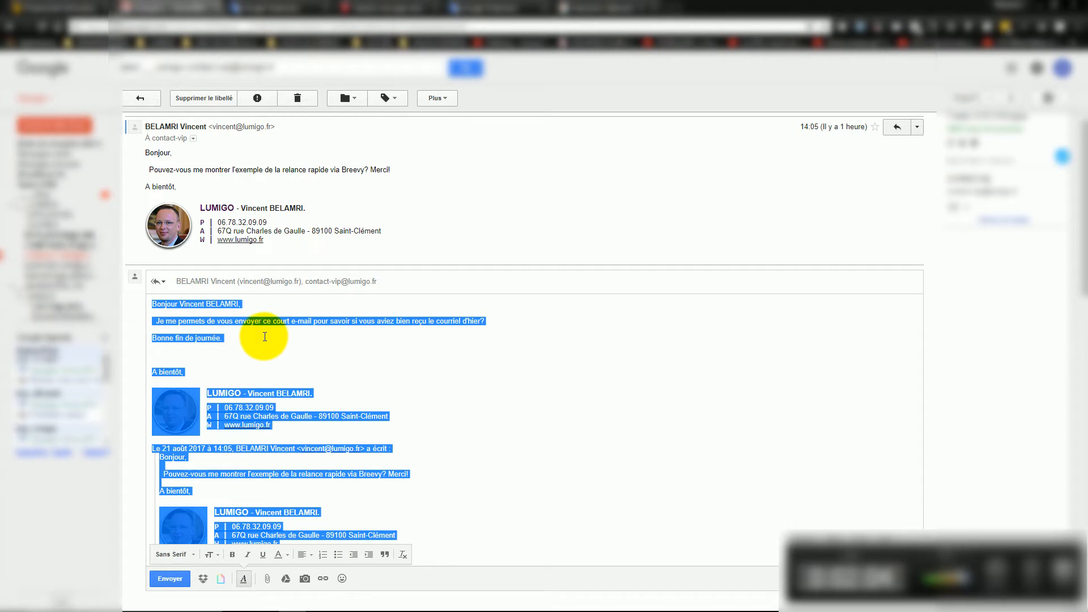
{"action": "key", "text": "BackSpace"}
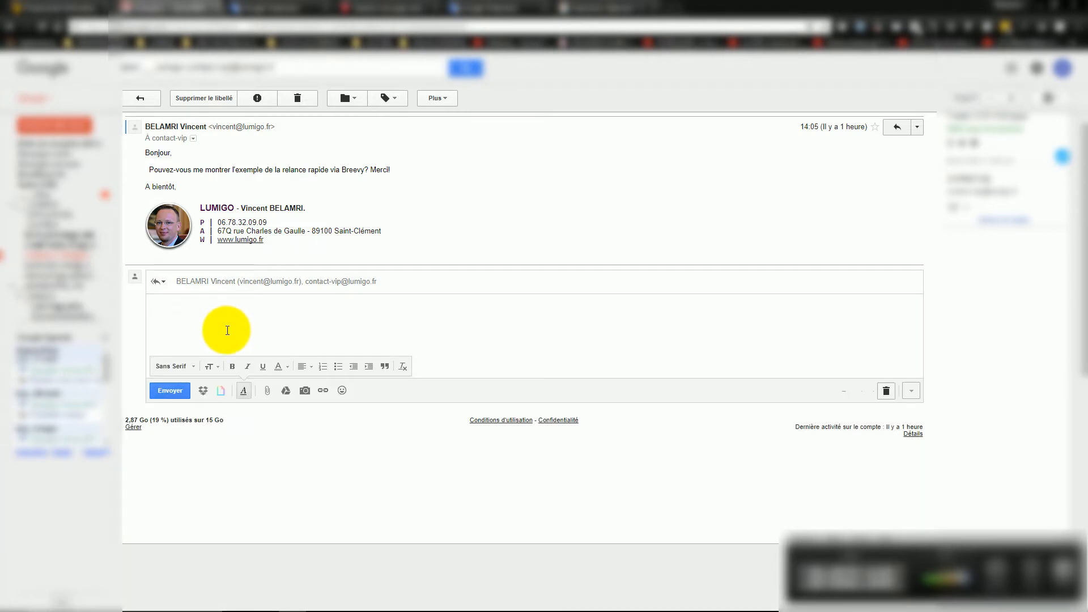
{"action": "type", "text": "r"}
{"action": "type", "text": "1"}
{"action": "type", "text": "fr"}
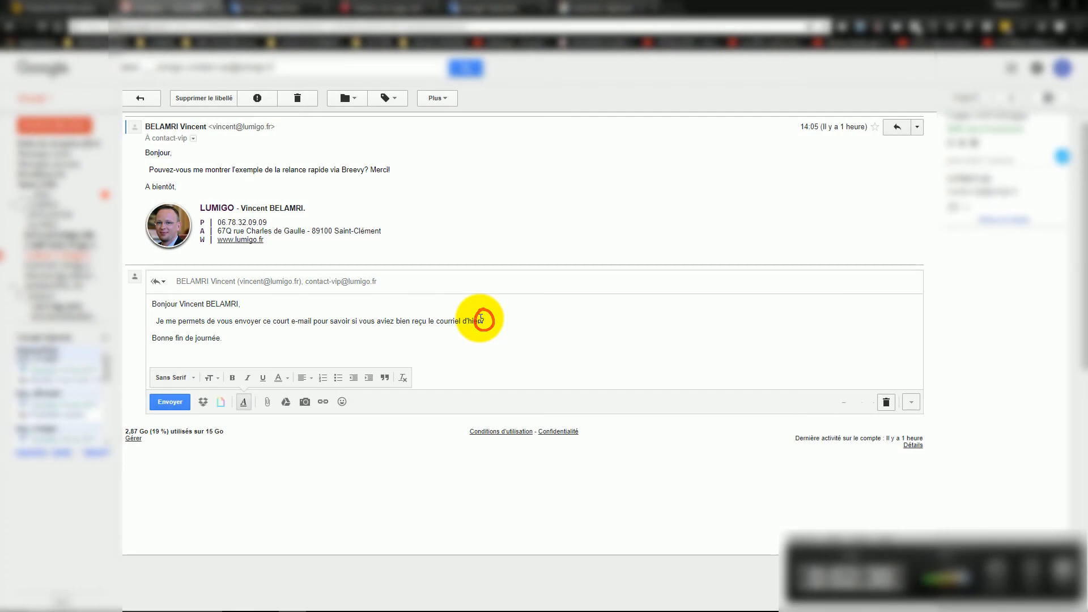
- Type 'concernant notre dernière intervention' after d'hier at the caret
{"action": "type", "text": "="}
{"action": "key", "text": "BackSpace"}
{"action": "type", "text": "concernant"}
{"action": "type", "text": " notre"}
{"action": "type", "text": " dernière inter"}
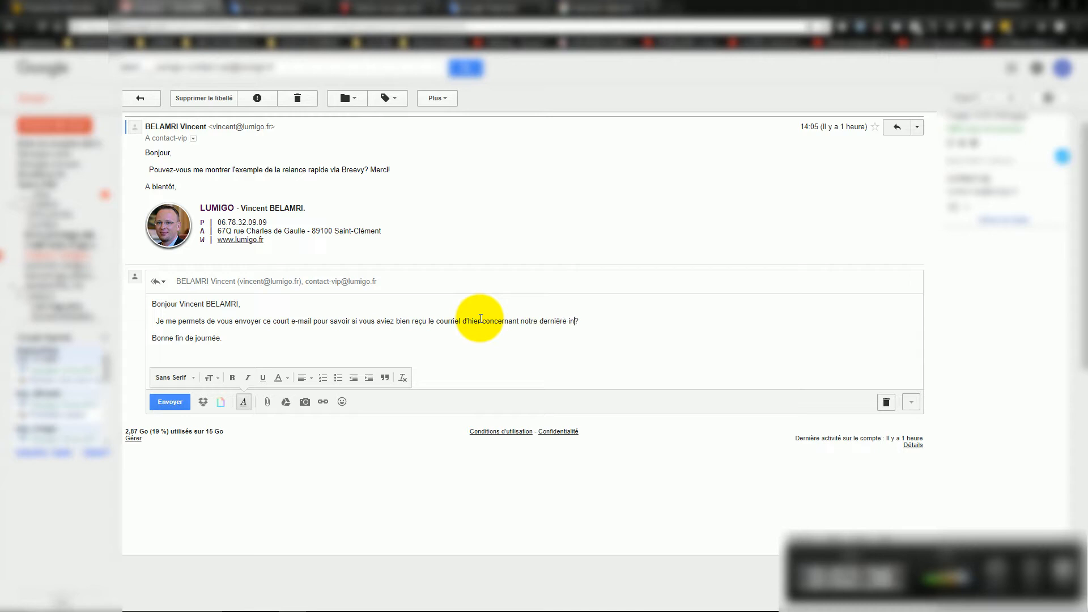
{"action": "type", "text": "vention"}
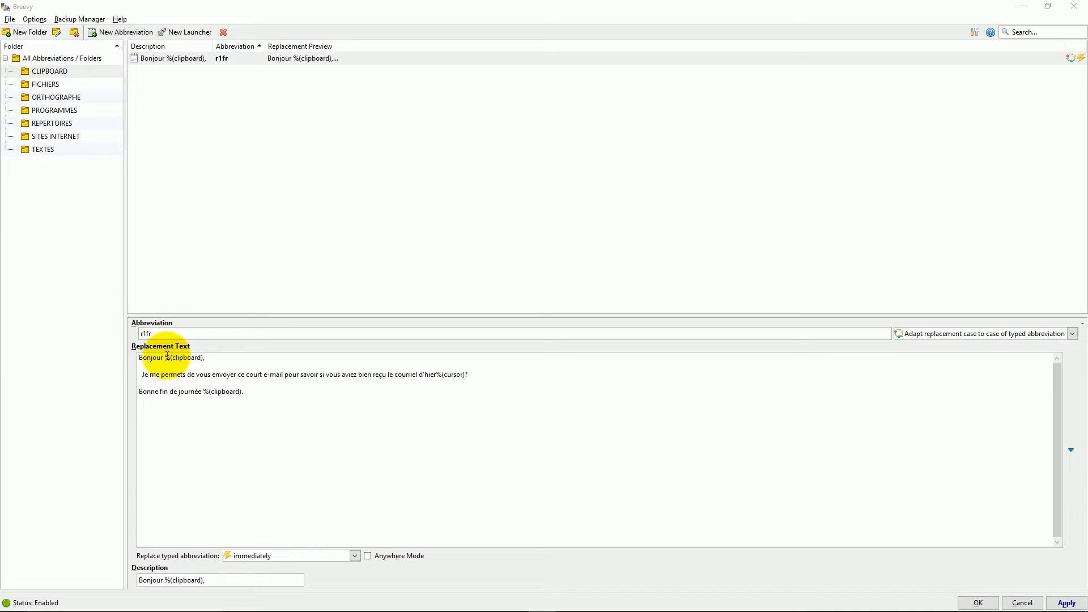
- Insert an interactive %(Input) field before %(clipboard) in the Bonjour greeting
{"action": "left_click", "coordinate": [166, 356]}
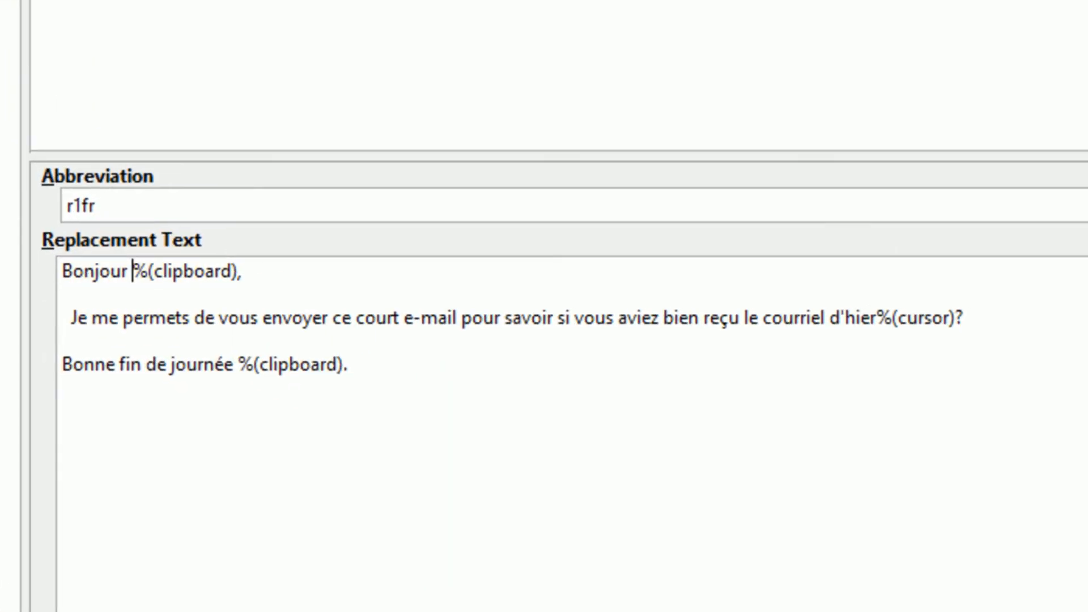
{"action": "left_click", "coordinate": [1058, 493]}
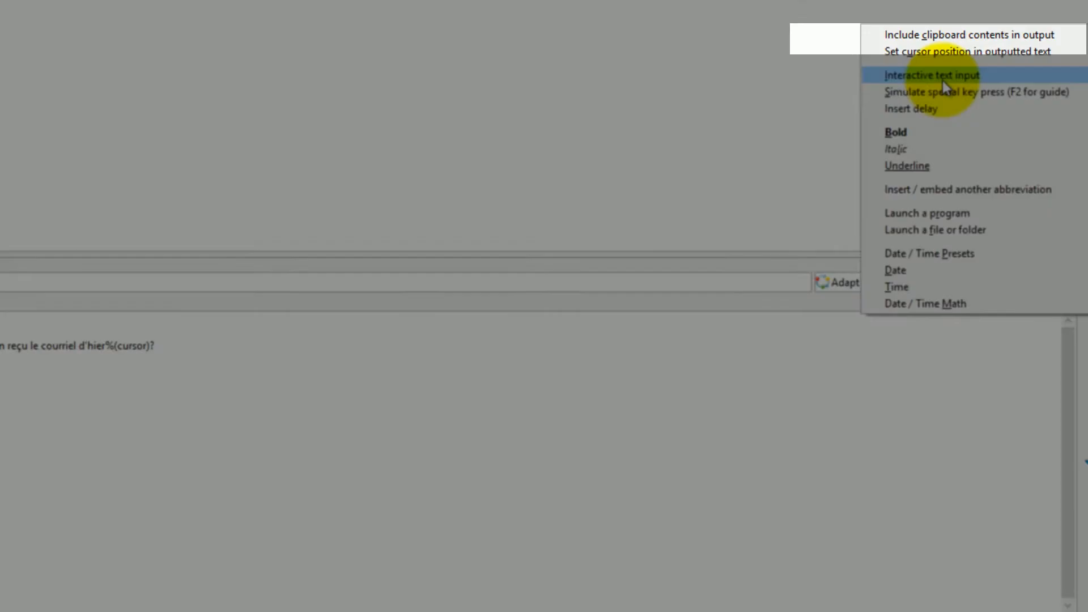
{"action": "left_click", "coordinate": [883, 40]}
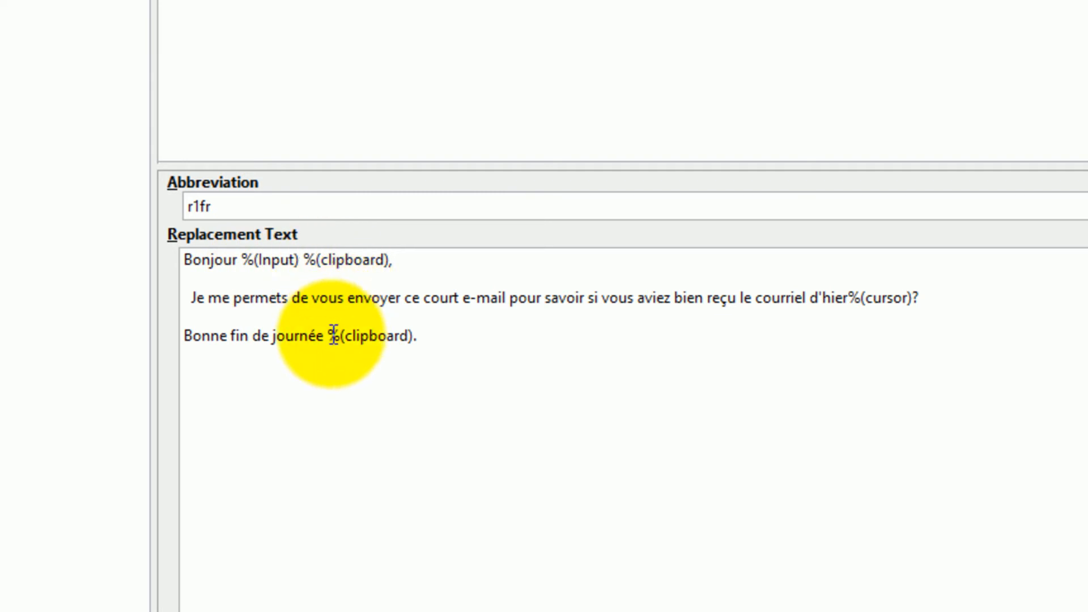
- Copy %(Input) into the closing line just before its %(clipboard)
{"action": "left_click_drag", "start_coordinate": [328, 336], "coordinate": [413, 336]}
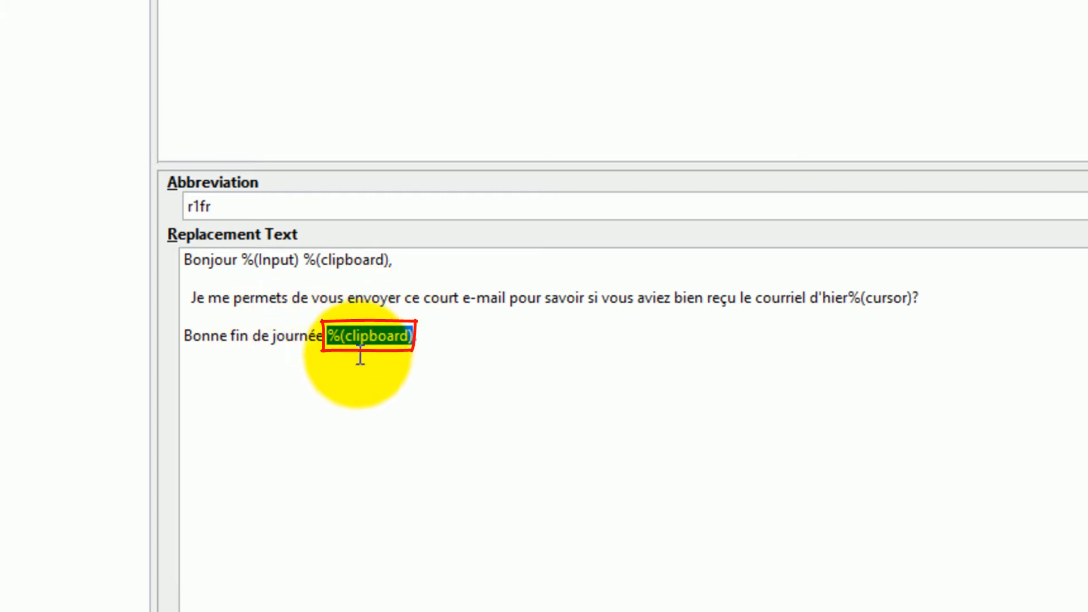
{"action": "left_click", "coordinate": [294, 258]}
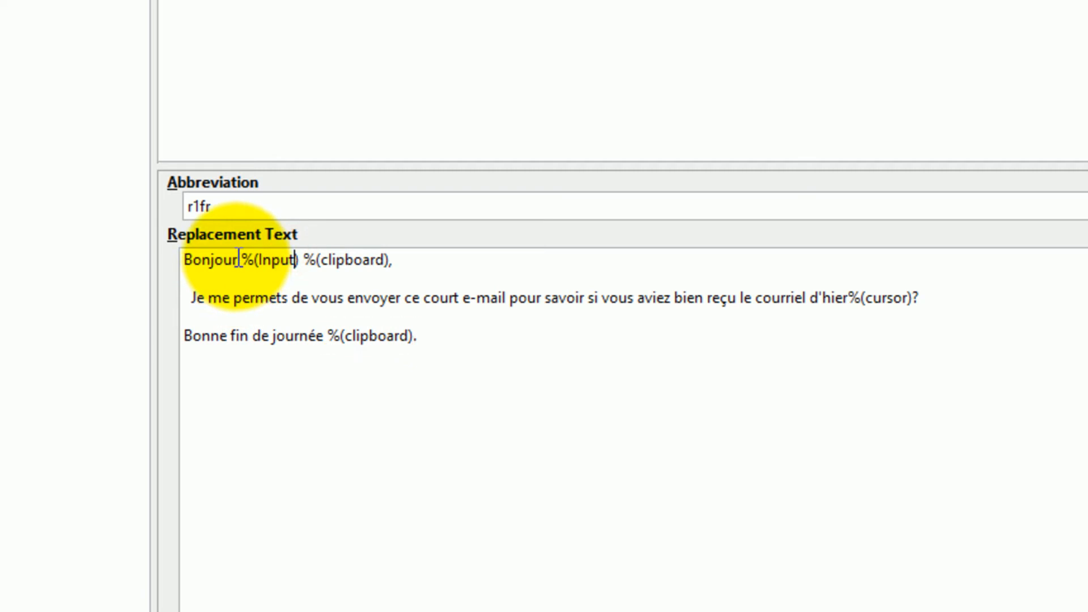
{"action": "left_click_drag", "start_coordinate": [242, 259], "coordinate": [300, 259]}
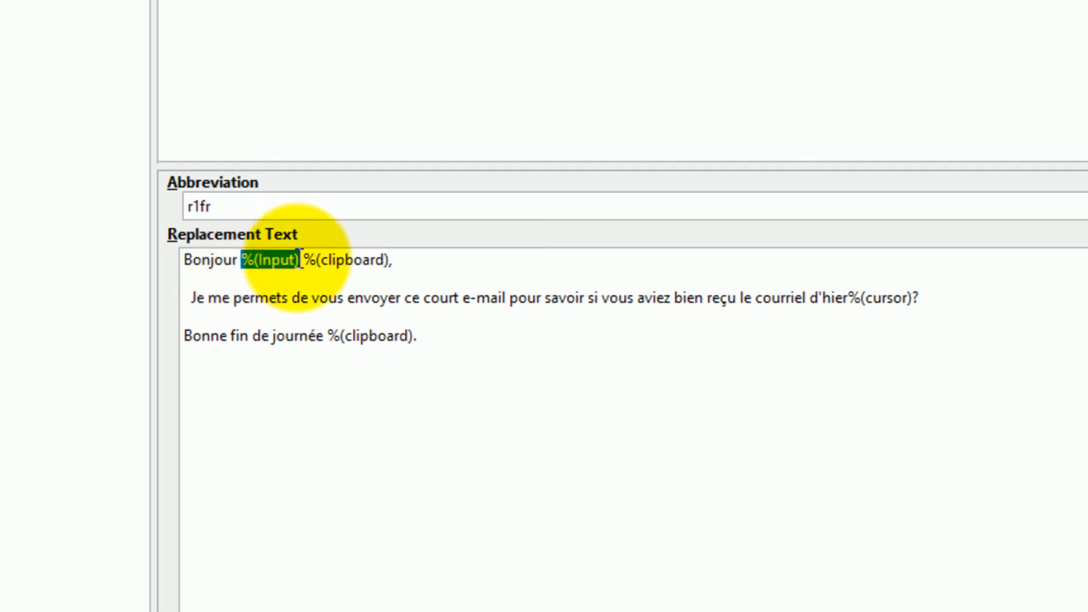
{"action": "key", "text": "ctrl+c"}
{"action": "left_click", "coordinate": [320, 325]}
{"action": "key", "text": "ctrl+v"}
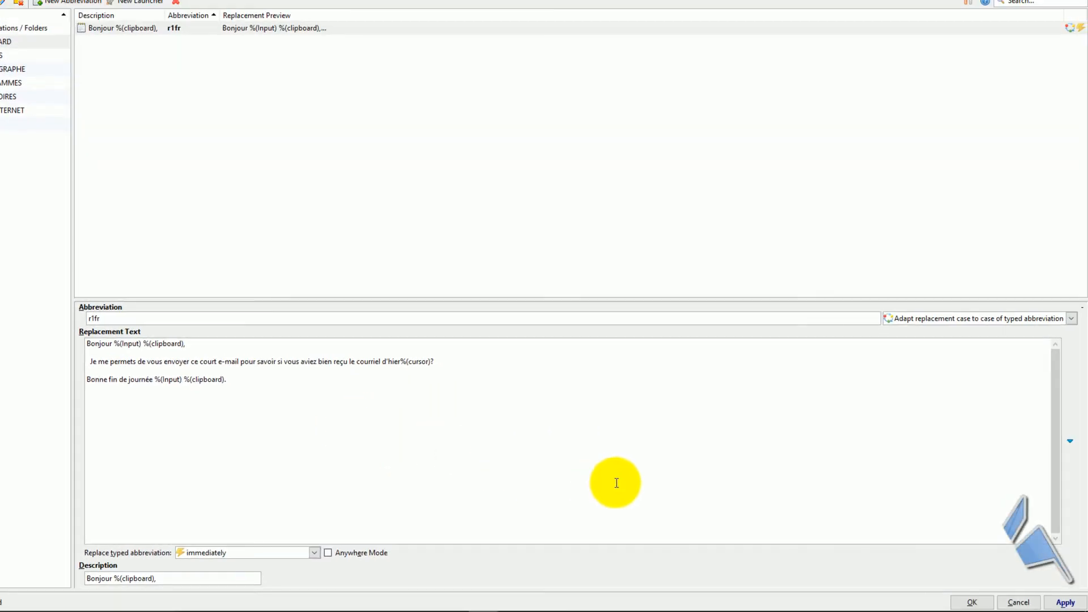
- Apply the r1fr changes, copy the sender's name from the Gmail signature, and start r1fr in the reply
{"action": "left_click", "coordinate": [1064, 603]}
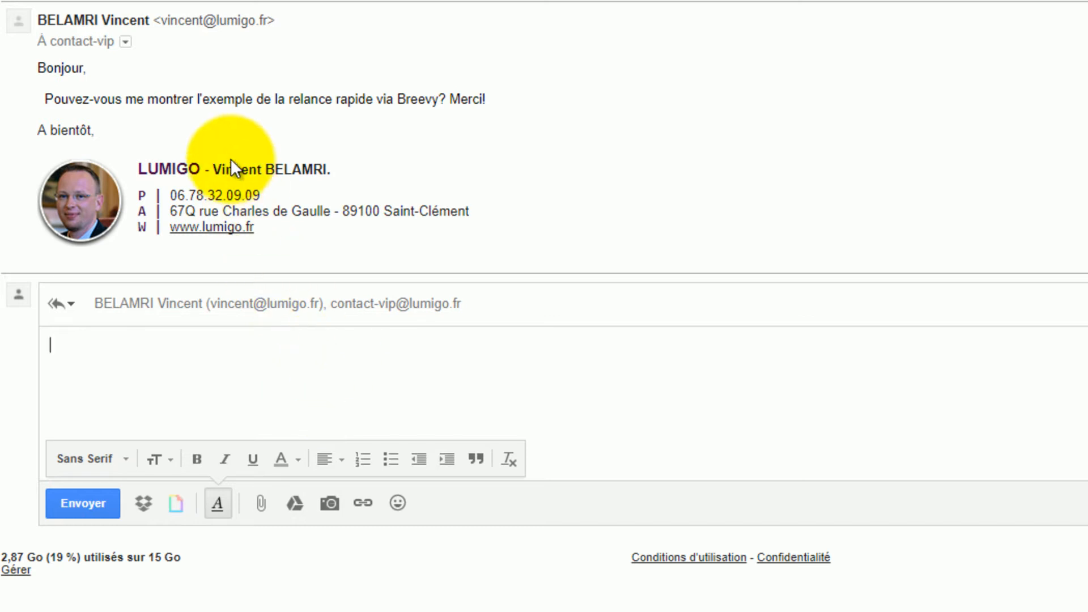
{"action": "left_click_drag", "start_coordinate": [214, 169], "coordinate": [325, 175]}
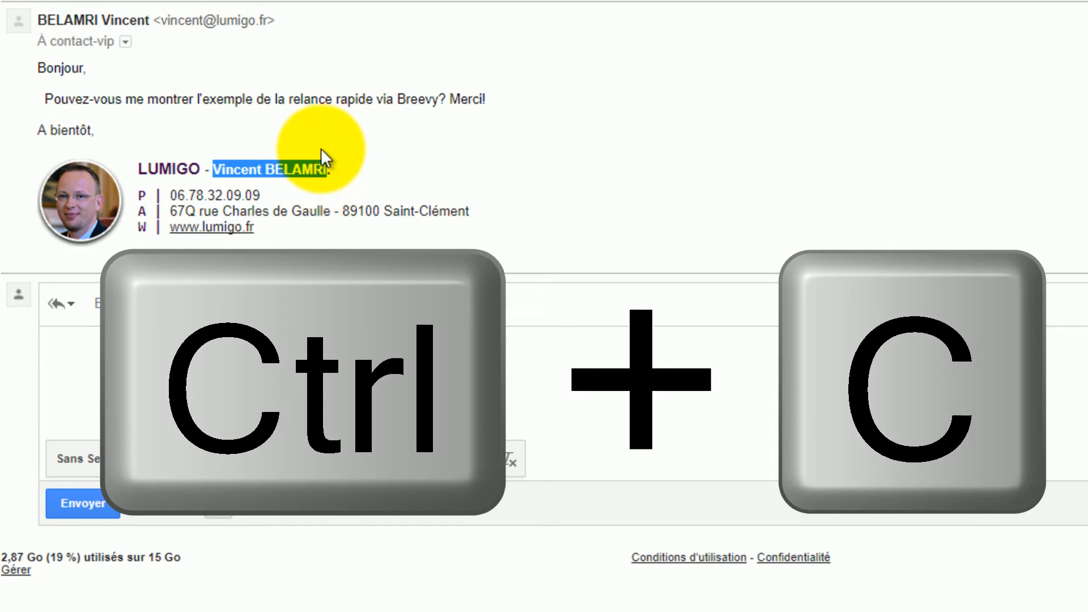
{"action": "left_click", "coordinate": [91, 346]}
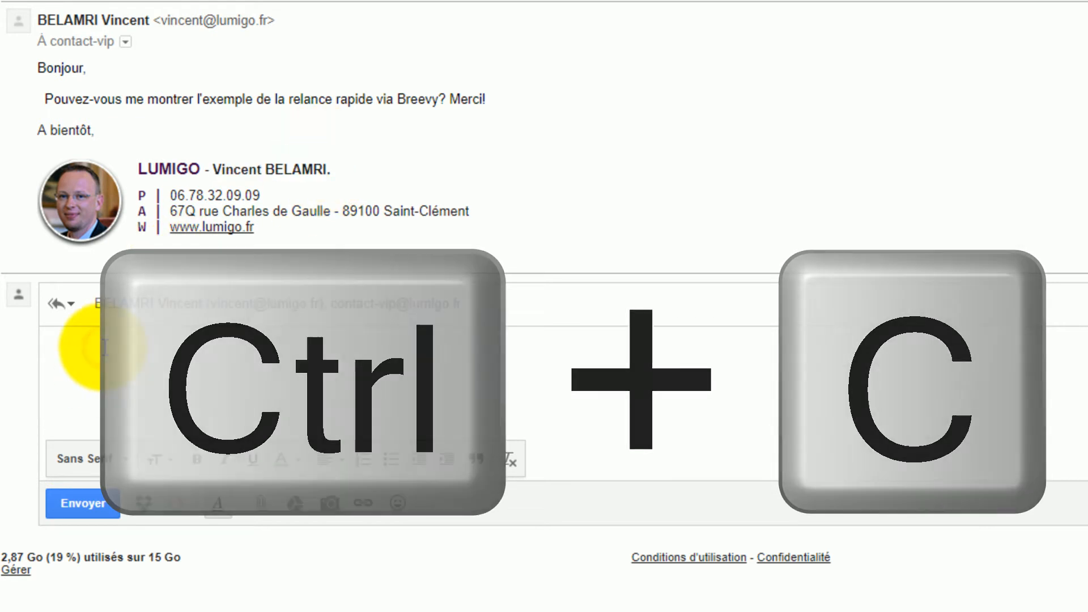
{"action": "type", "text": "rel1"}
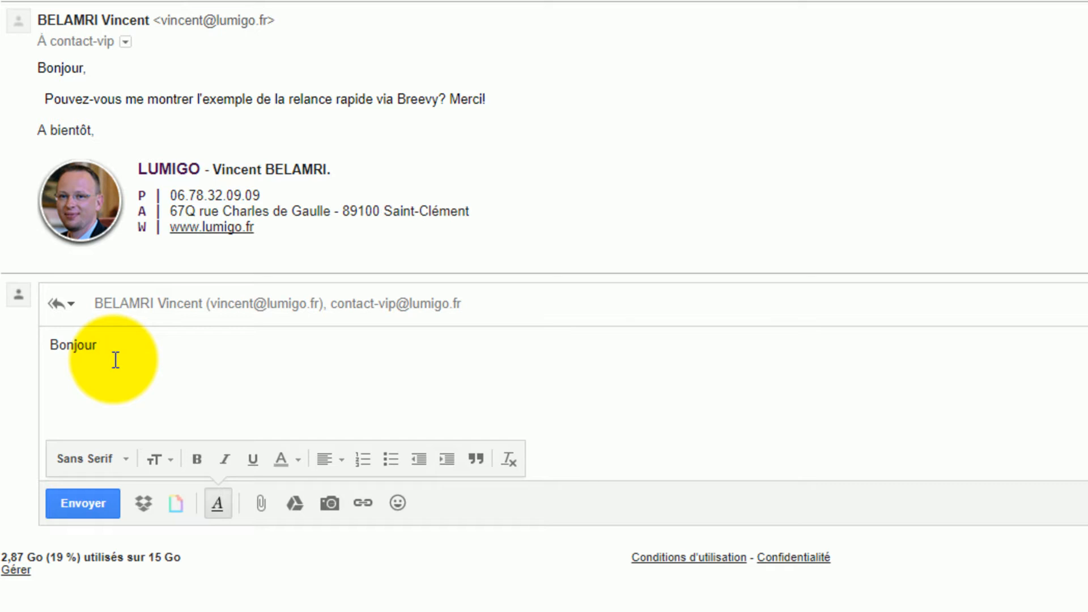
- Answer both expansion prompts with 'Mr' so greeting and closing read Mr plus the copied name
{"action": "type", "text": "Mr"}
{"action": "key", "text": "Tab"}
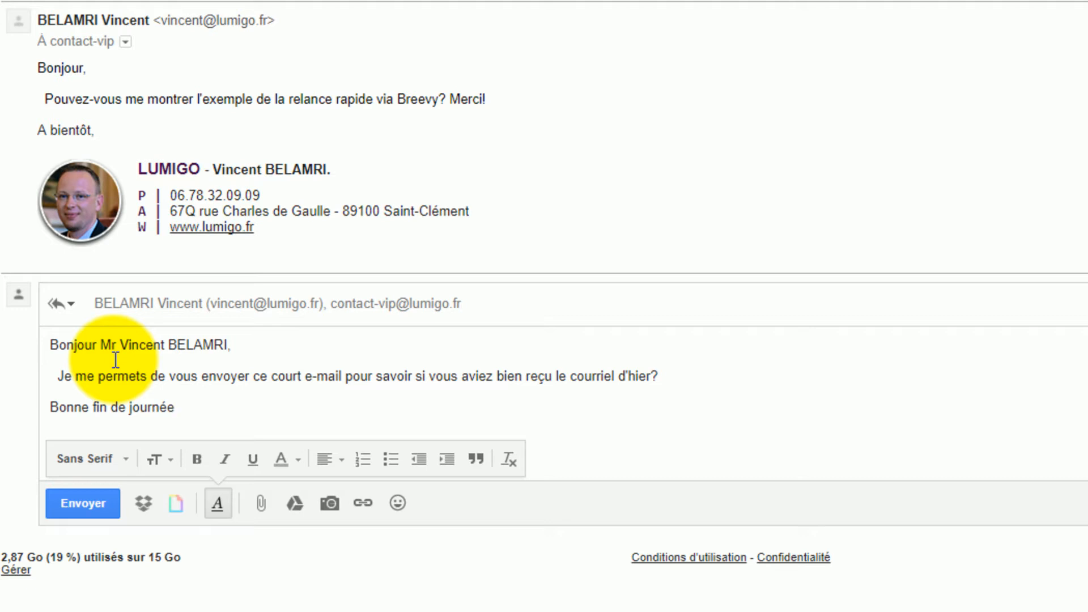
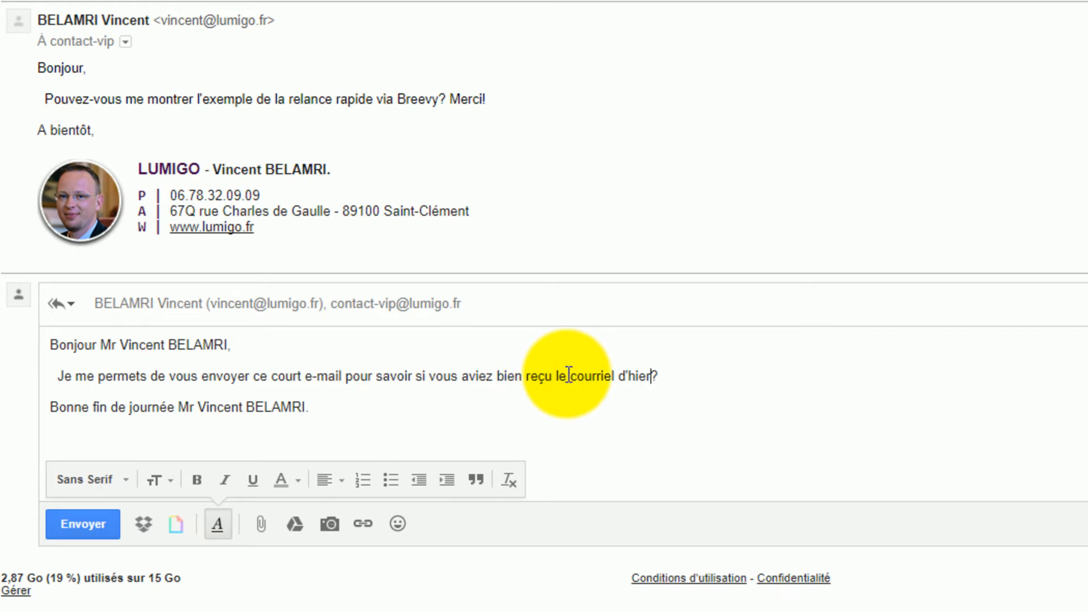
{"action": "left_click_drag", "start_coordinate": [555, 376], "coordinate": [618, 379]}
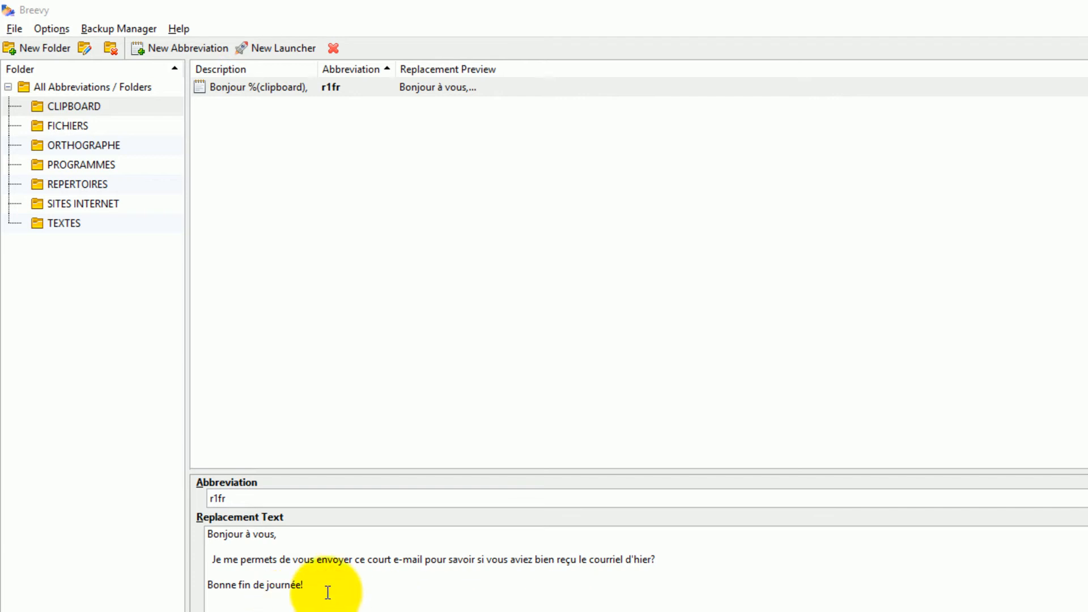
- Review the r1fr and TEXTES ddispo replacement texts, then list the CLIPBOARD folder's abbreviations
{"action": "left_click_drag", "start_coordinate": [326, 592], "coordinate": [201, 528]}
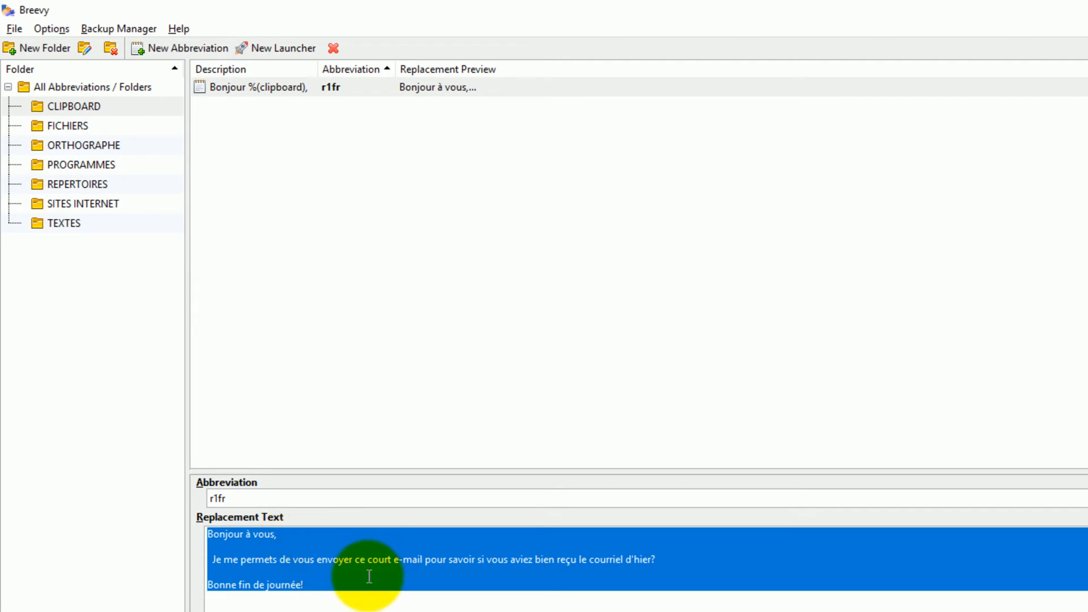
{"action": "left_click", "coordinate": [332, 583]}
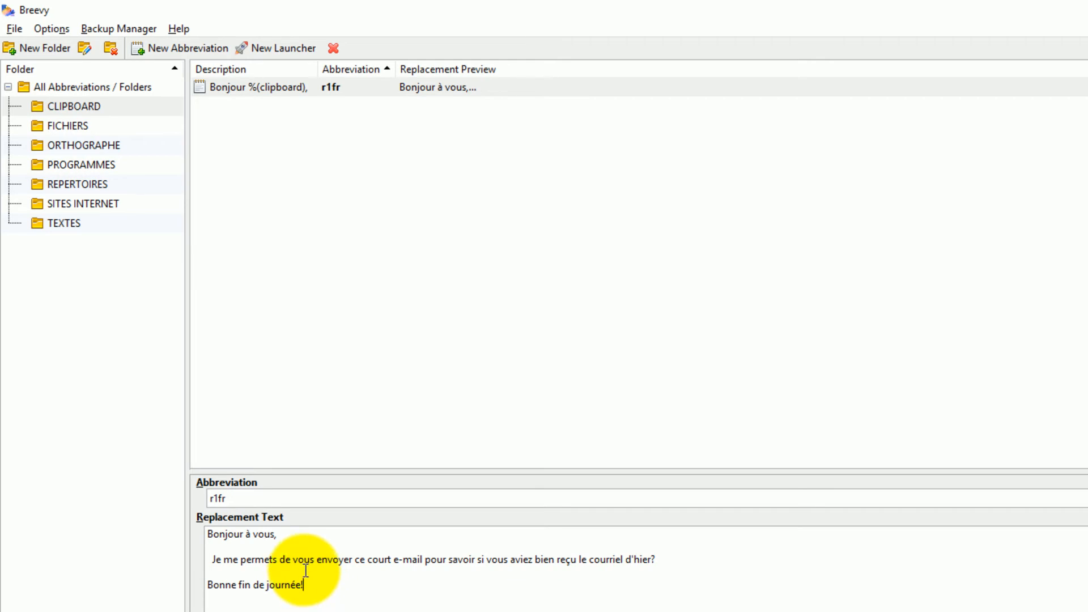
{"action": "left_click", "coordinate": [65, 224]}
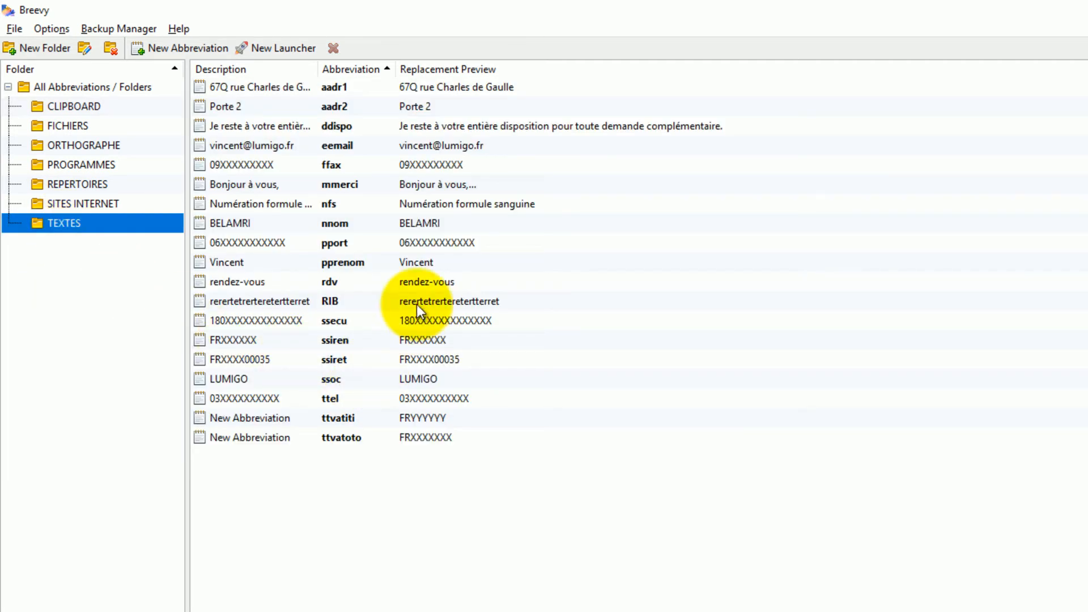
{"action": "left_click", "coordinate": [435, 125]}
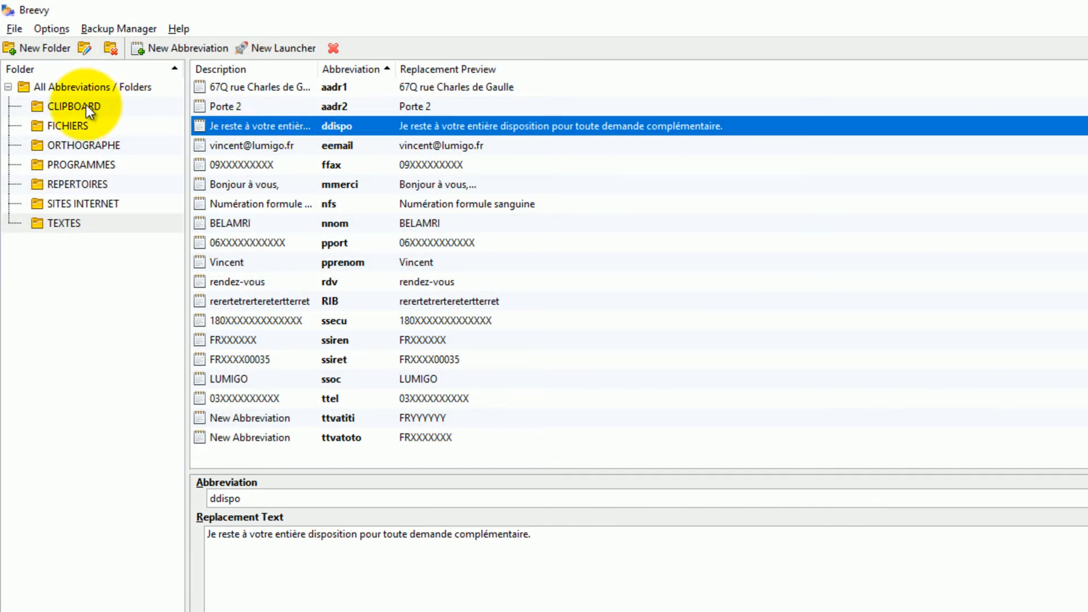
{"action": "left_click", "coordinate": [87, 106]}
- Add blank lines before r1fr's closing, embed the TEXTES > ddispo abbreviation there, and apply
{"action": "left_click", "coordinate": [327, 87]}
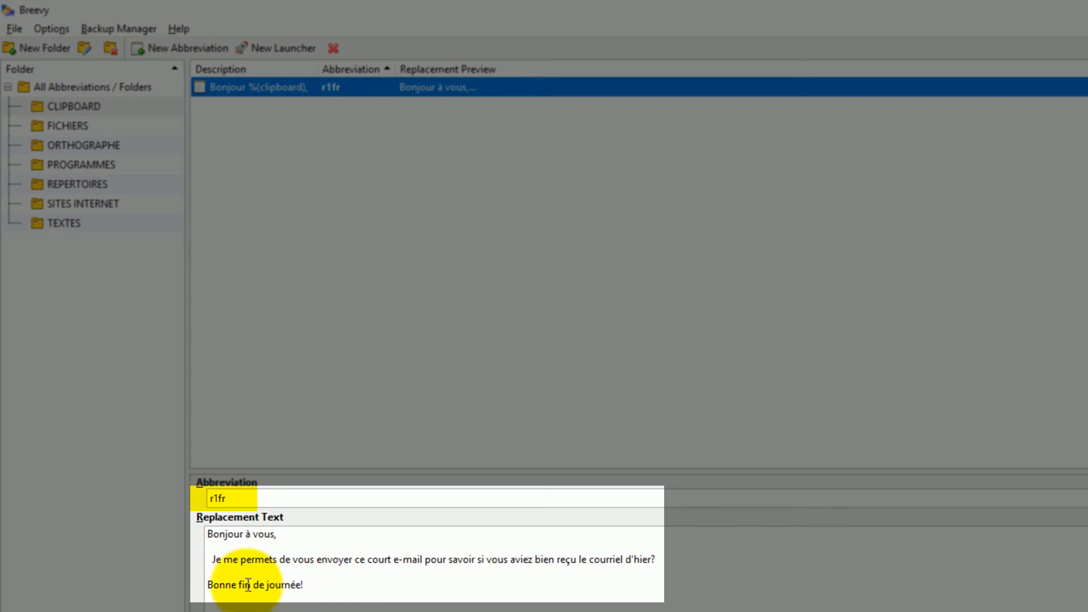
{"action": "left_click", "coordinate": [314, 588]}
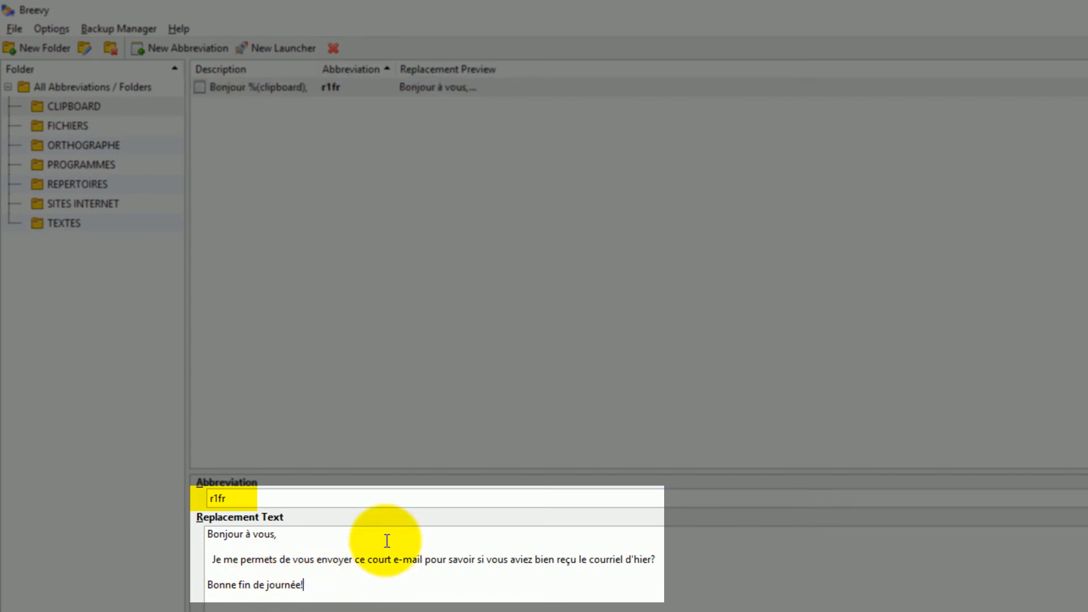
{"action": "key", "text": "Up"}
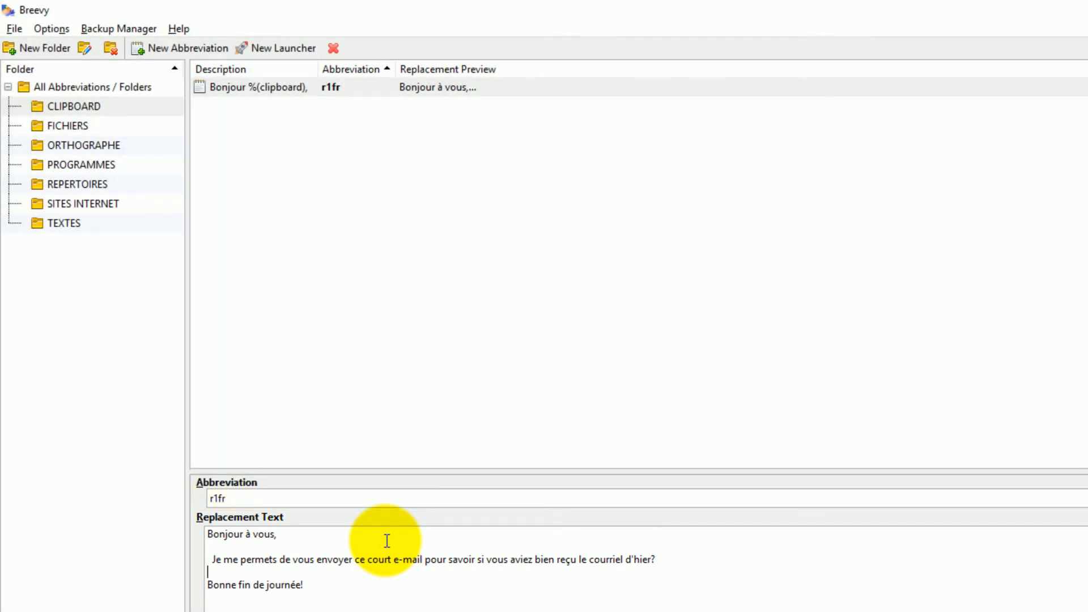
{"action": "key", "text": "Return"}
{"action": "key", "text": "Return"}
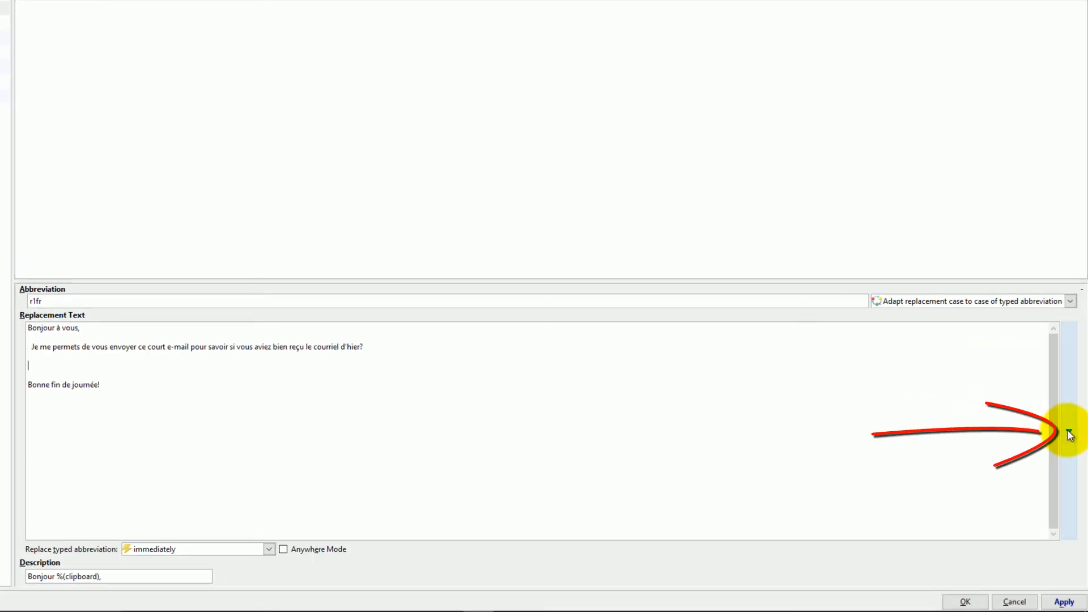
{"action": "left_click", "coordinate": [1068, 434]}
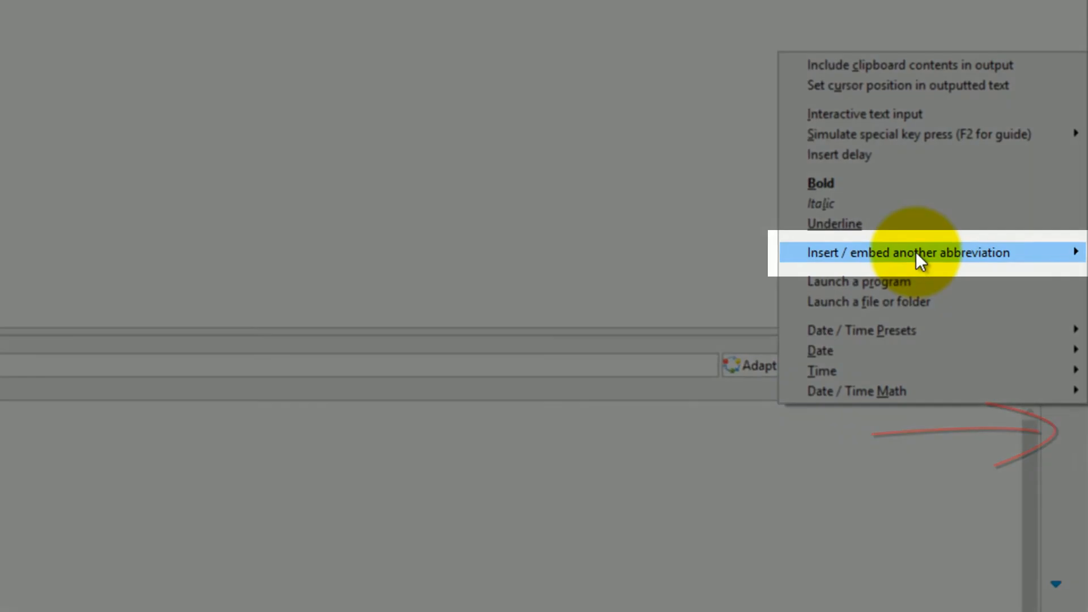
{"action": "mouse_move", "coordinate": [915, 252]}
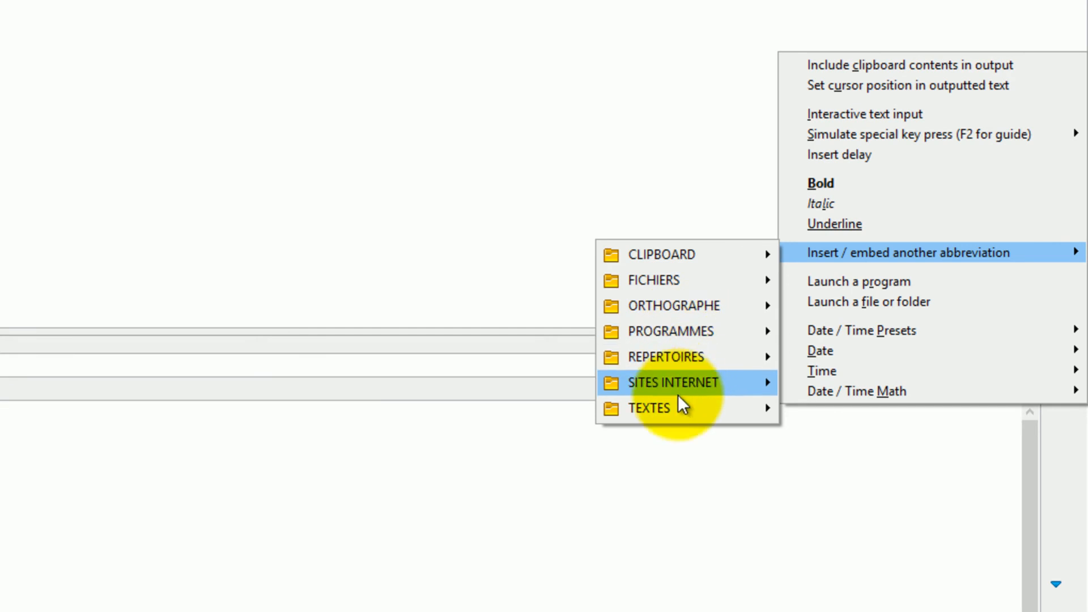
{"action": "mouse_move", "coordinate": [668, 409]}
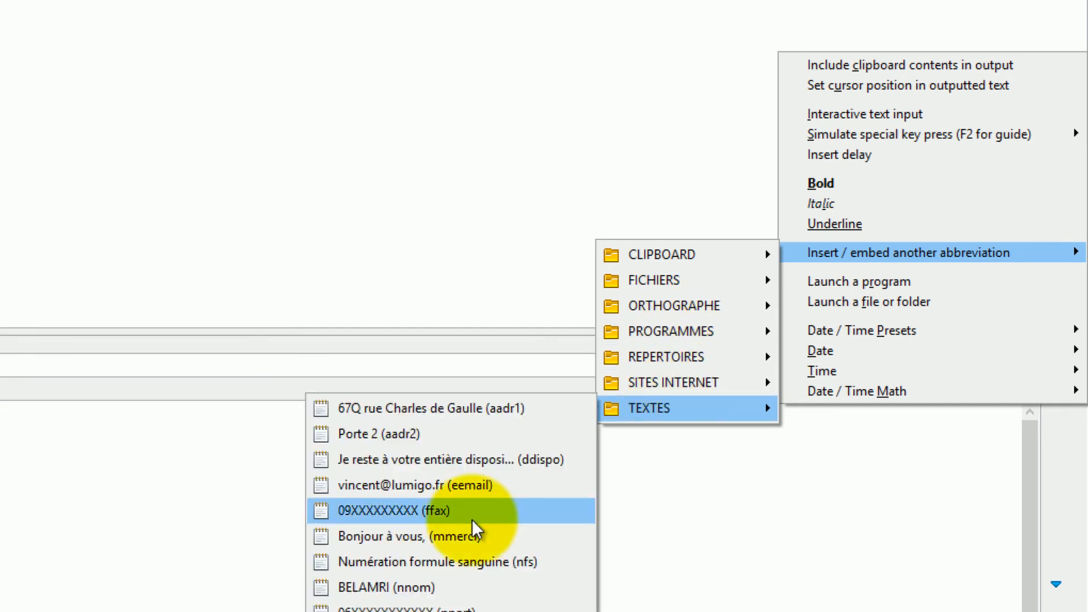
{"action": "left_click", "coordinate": [459, 462]}
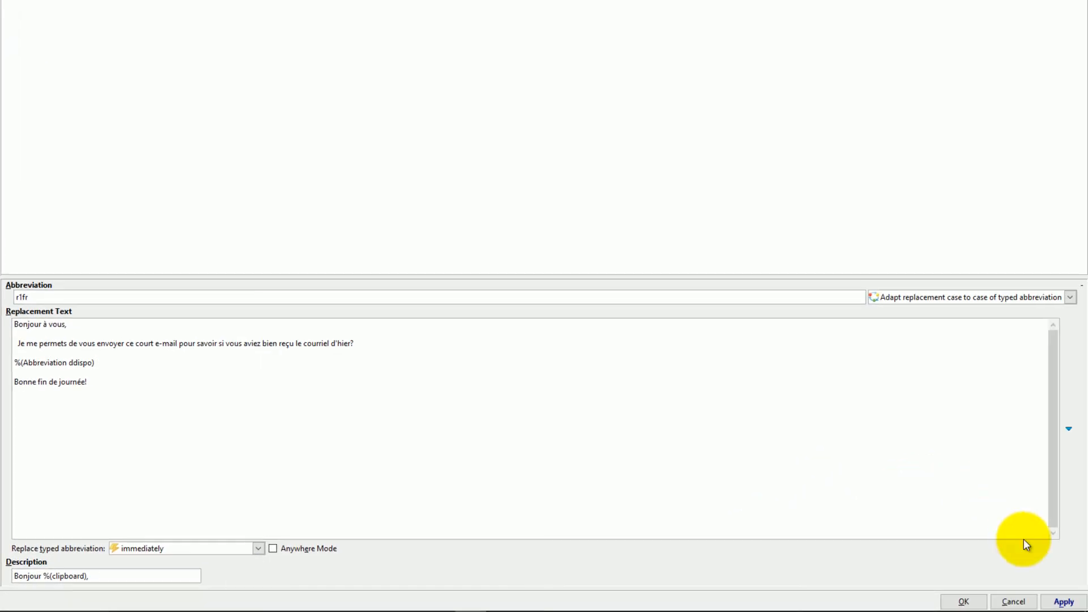
{"action": "left_click", "coordinate": [1063, 601]}
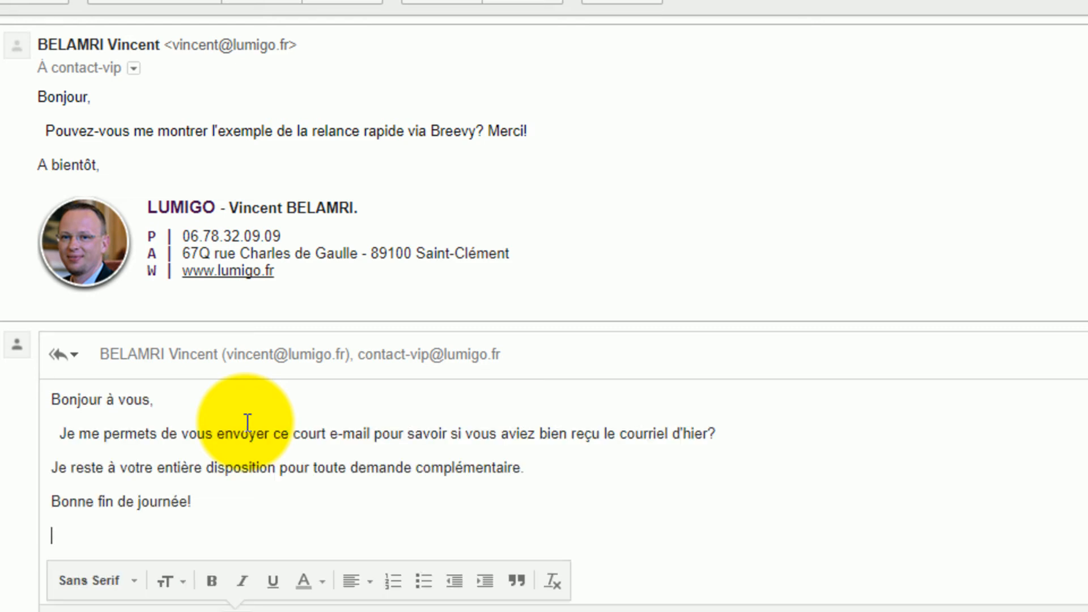
- Highlight the expanded greeting and the ddispo availability sentence in the Gmail reply to check them
{"action": "double_click", "coordinate": [46, 398]}
{"action": "left_click_drag", "start_coordinate": [140, 415], "coordinate": [180, 447]}
{"action": "left_click", "coordinate": [169, 447]}
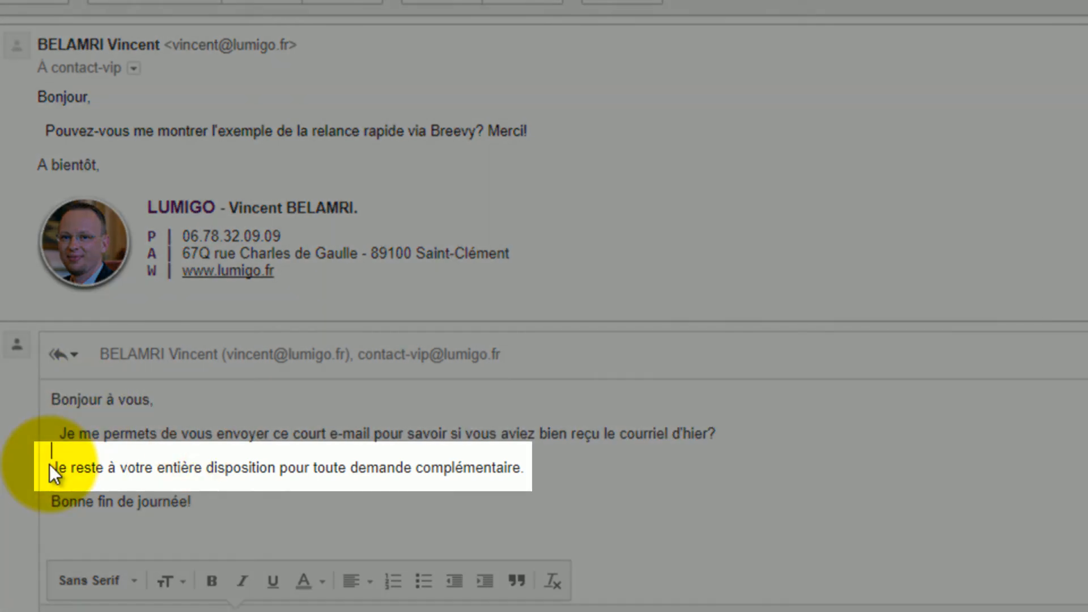
{"action": "left_click_drag", "start_coordinate": [50, 464], "coordinate": [555, 480]}
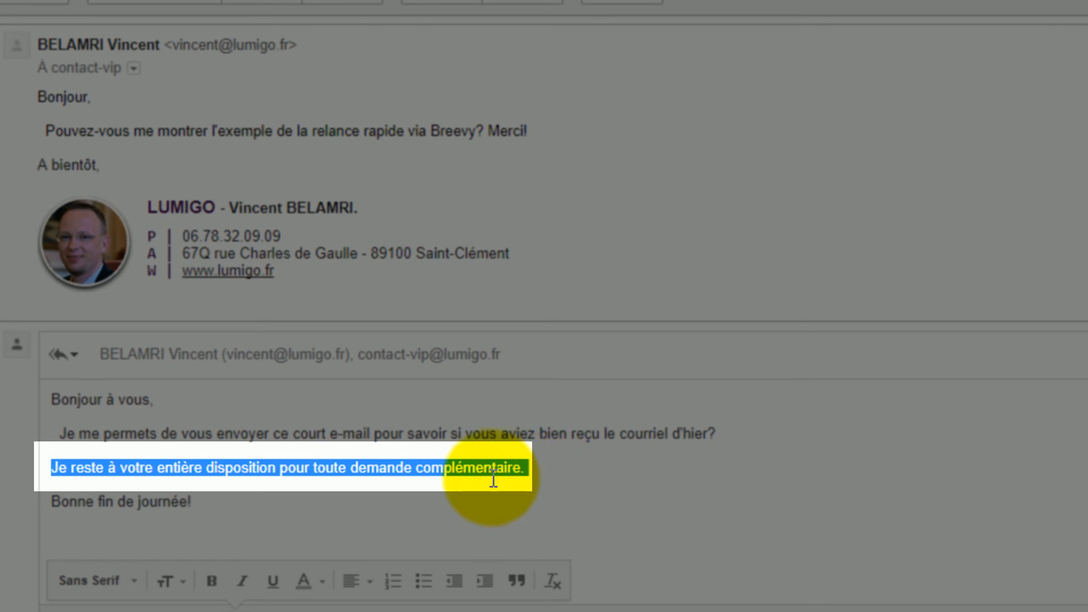
{"action": "left_click", "coordinate": [420, 494]}
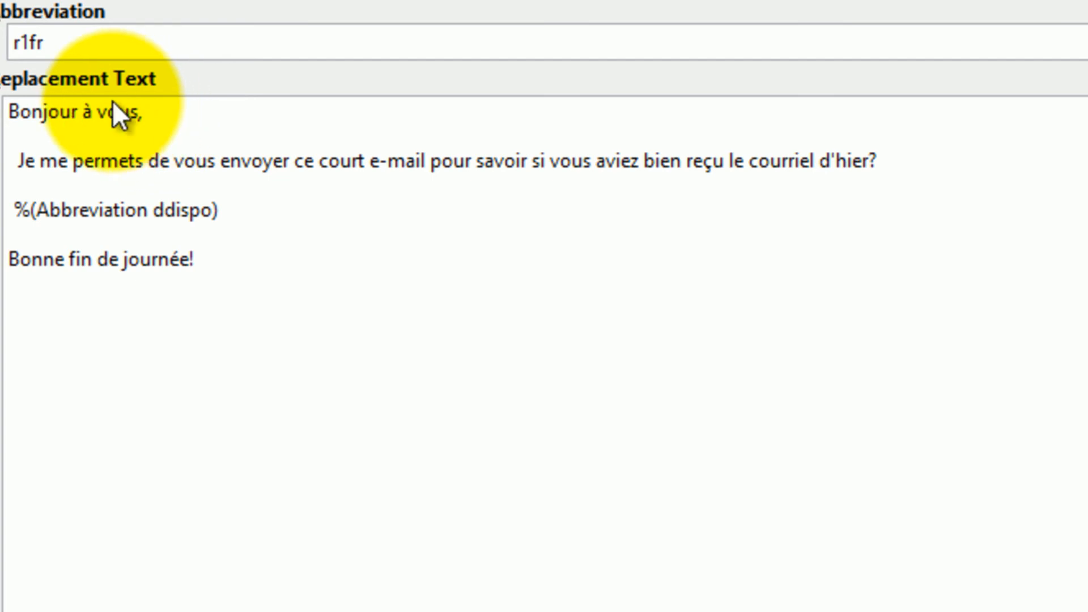
- Replace the capital J opening the second line with 'Nous sommes le'
{"action": "left_click", "coordinate": [20, 129]}
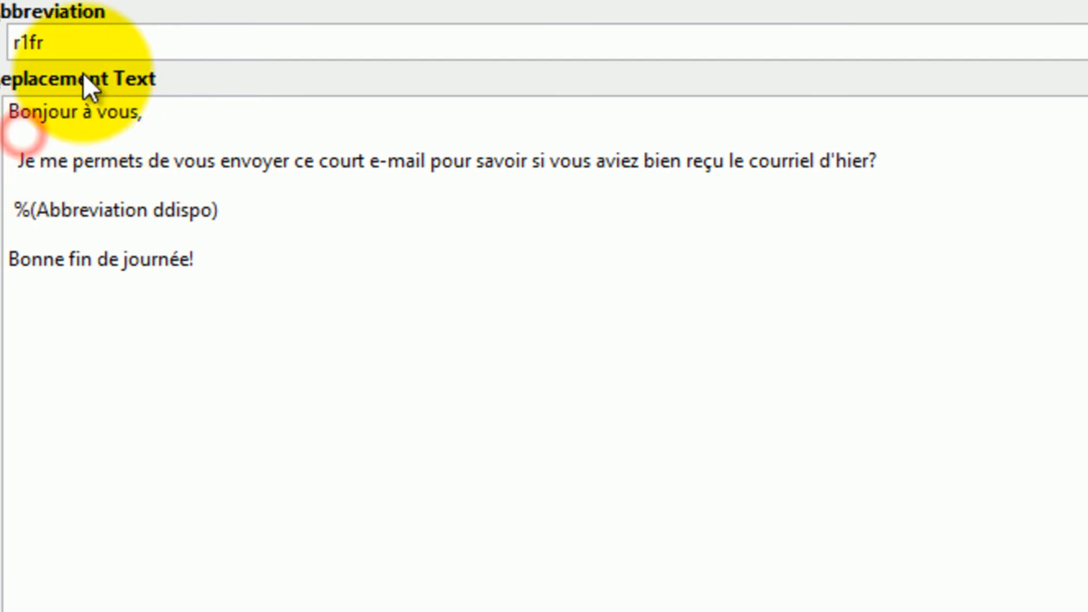
{"action": "key", "text": "Delete"}
{"action": "type", "text": "Nous som"}
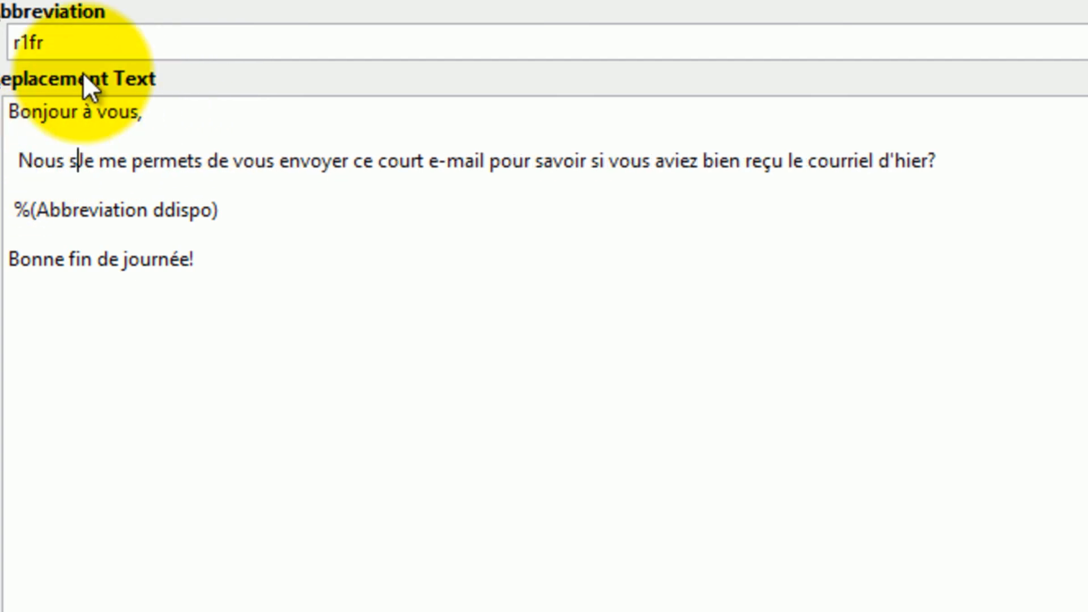
{"action": "type", "text": "mes le"}
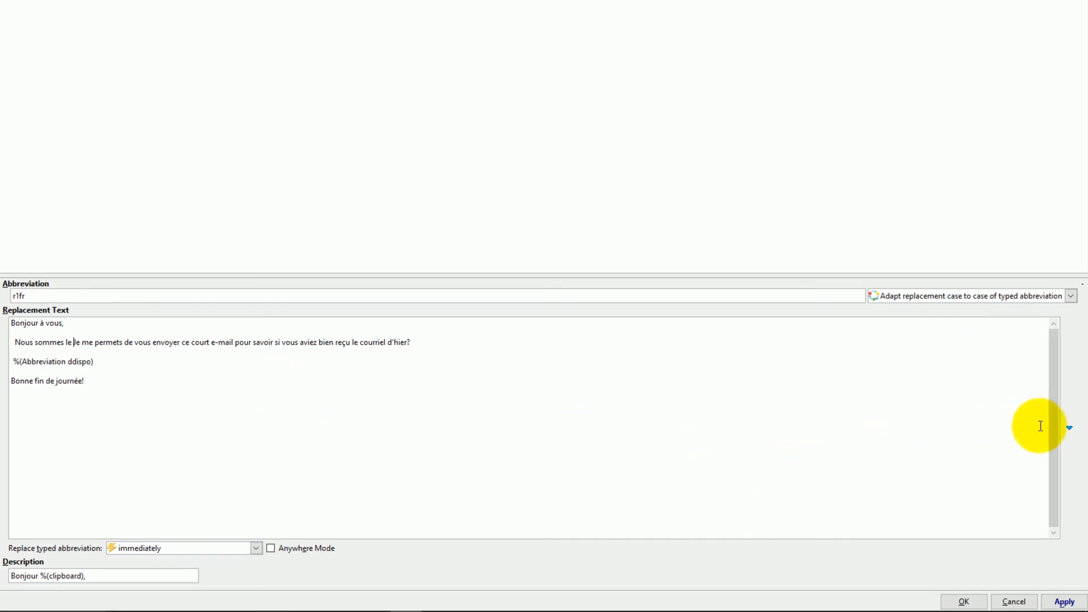
{"action": "left_click", "coordinate": [1069, 431]}
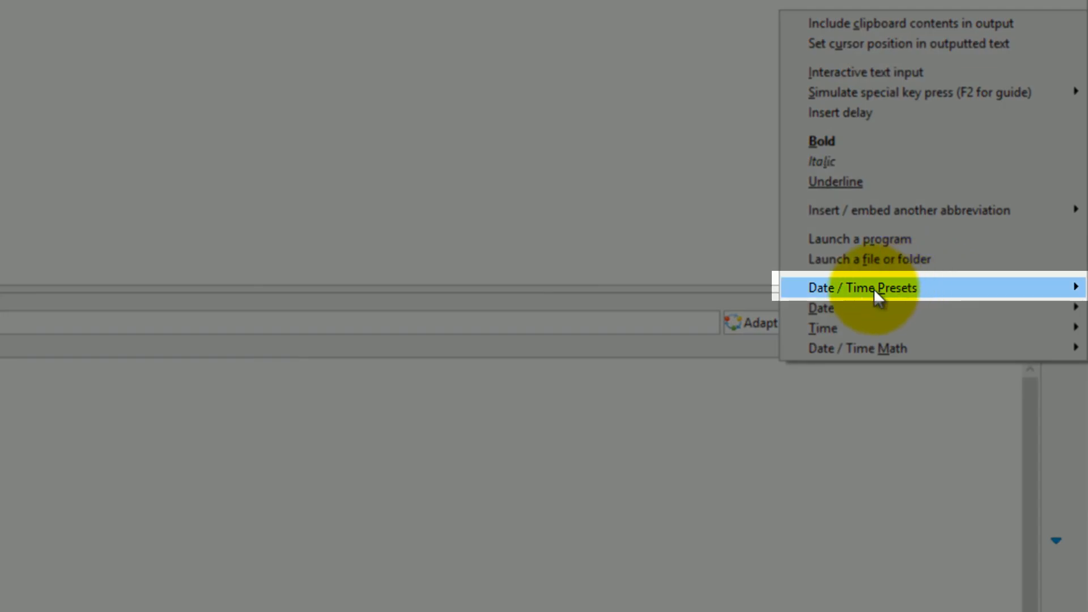
- Insert today's date as %(Day) %(MonthName), %(Year) after 'Nous sommes le', followed by 'et'
{"action": "mouse_move", "coordinate": [876, 295]}
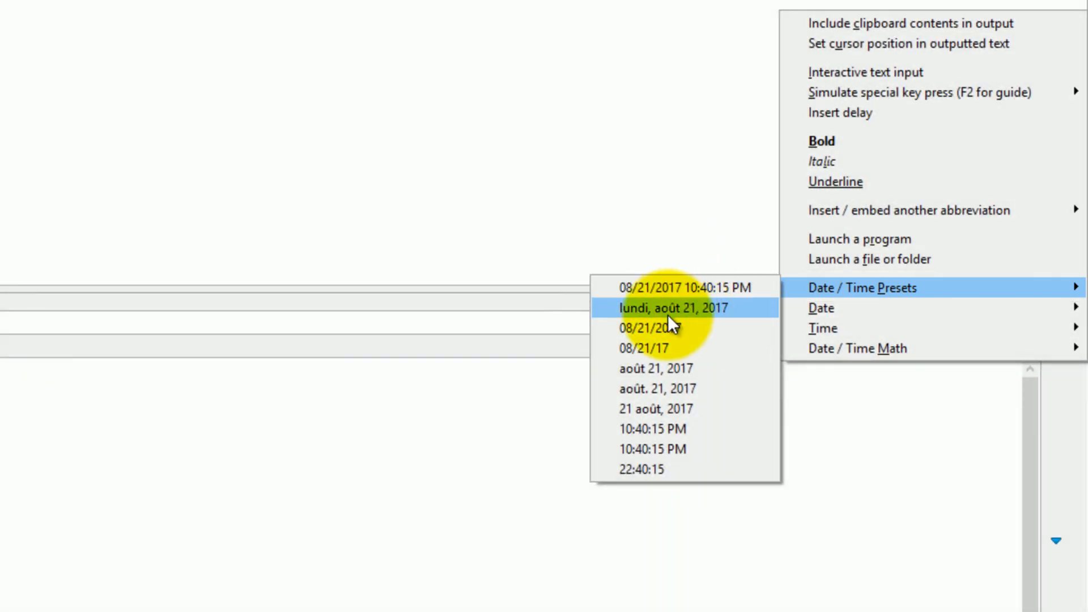
{"action": "left_click", "coordinate": [644, 411]}
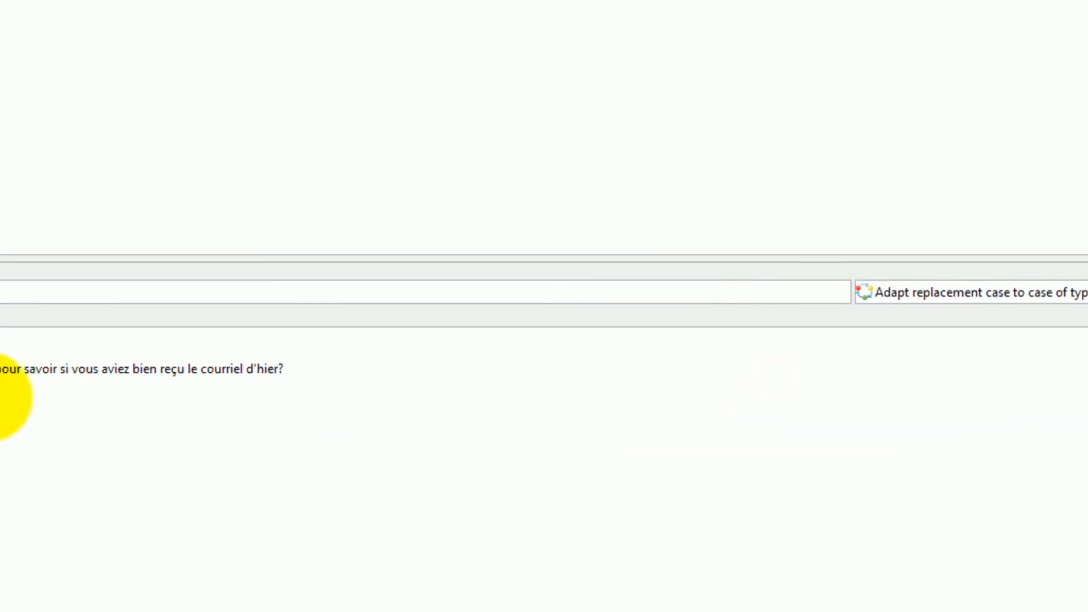
{"action": "type", "text": "et"}
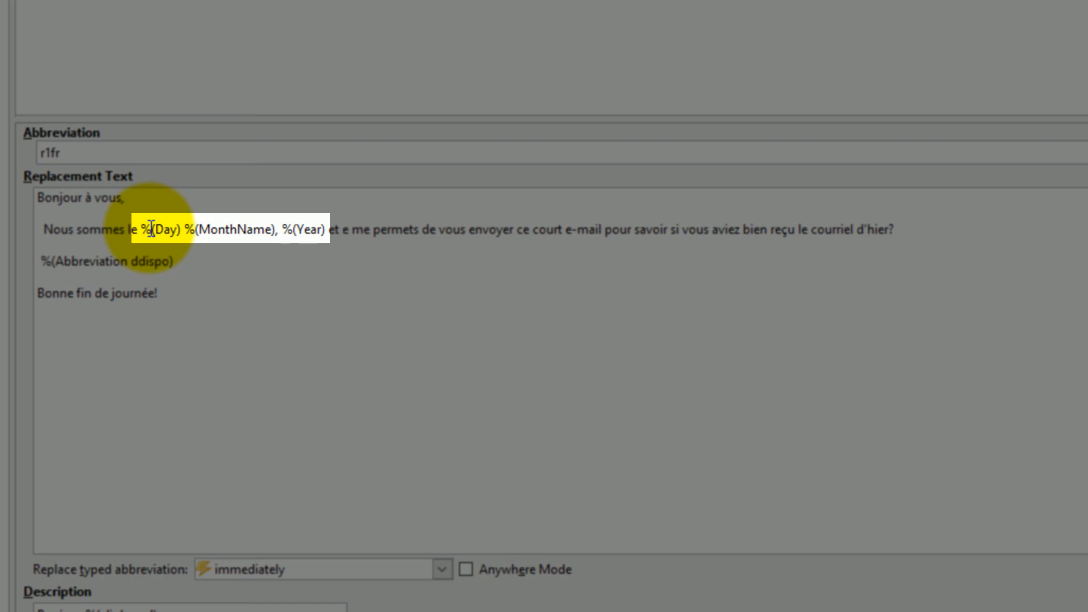
{"action": "left_click_drag", "start_coordinate": [143, 229], "coordinate": [329, 234]}
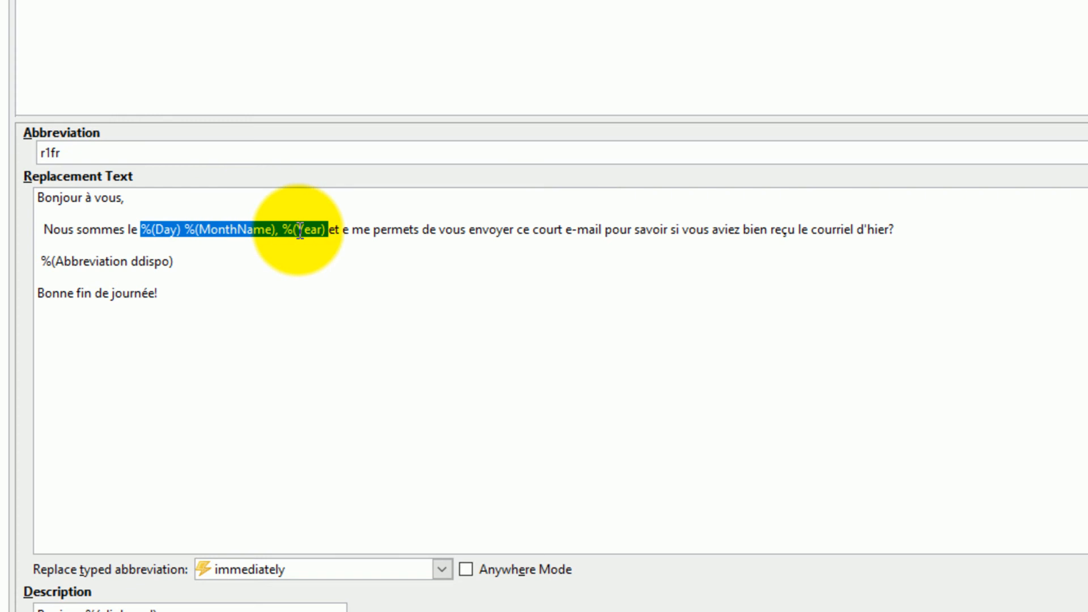
{"action": "left_click", "coordinate": [339, 229]}
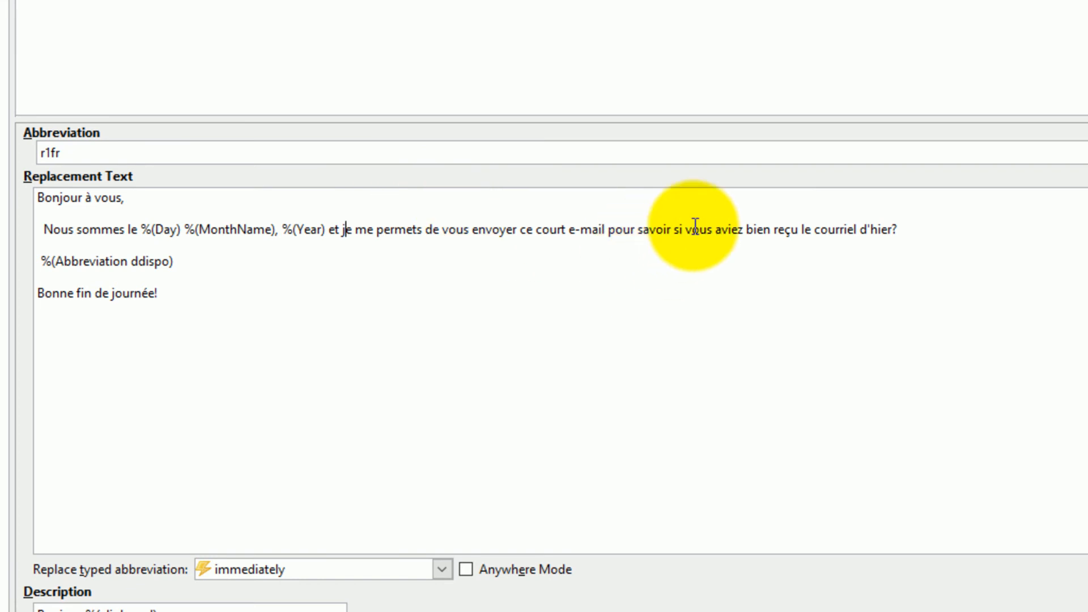
- Date yesterday's courriel with %(SubtractDays 1)%(Day) %(MonthName), %(Year), then start a new line
{"action": "left_click", "coordinate": [891, 231]}
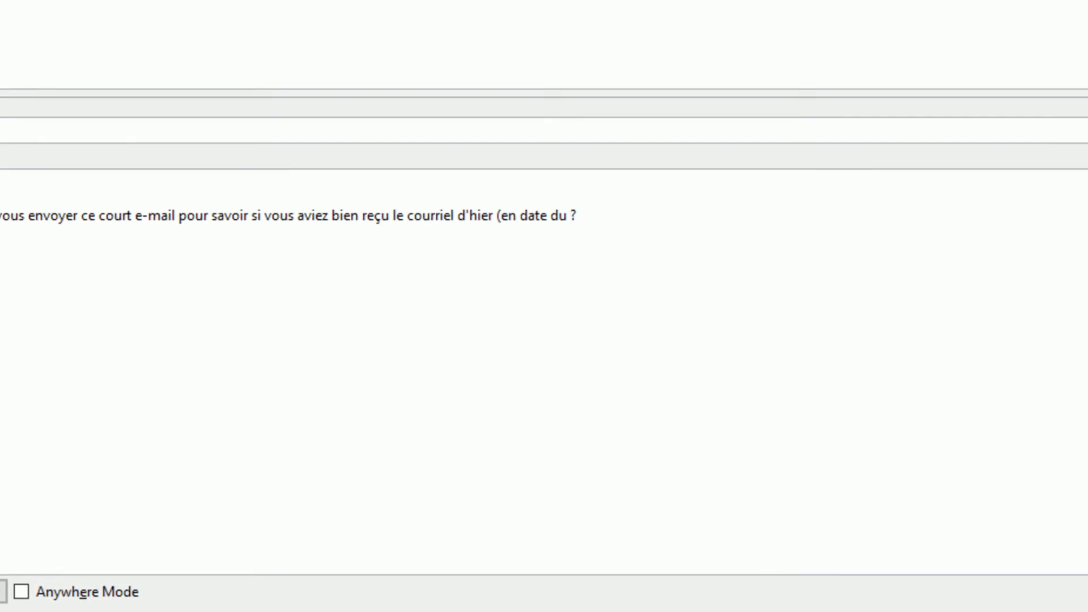
{"action": "left_click", "coordinate": [1085, 390]}
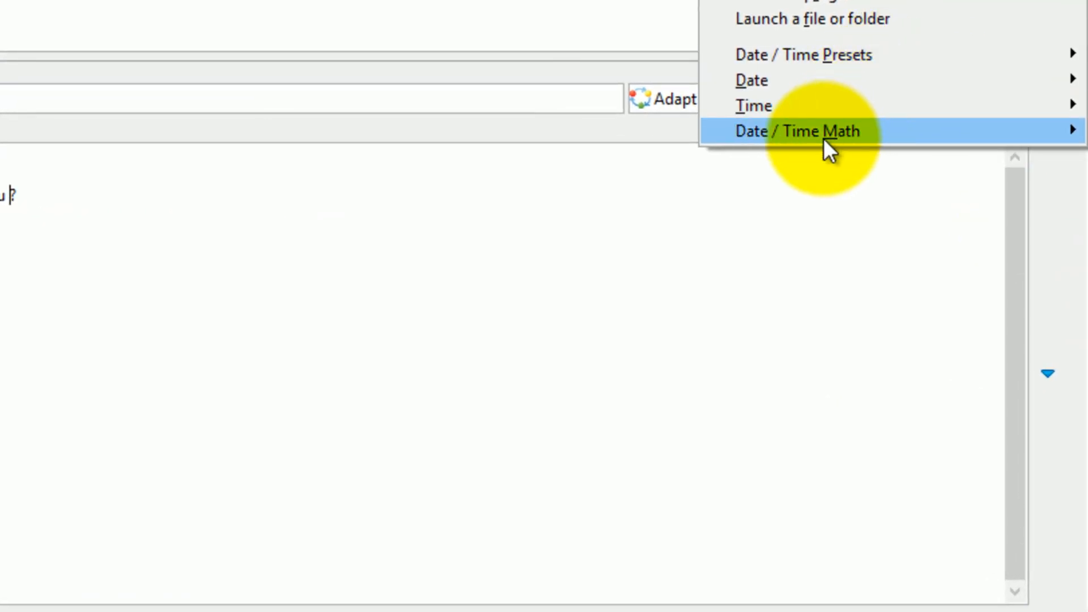
{"action": "mouse_move", "coordinate": [810, 139]}
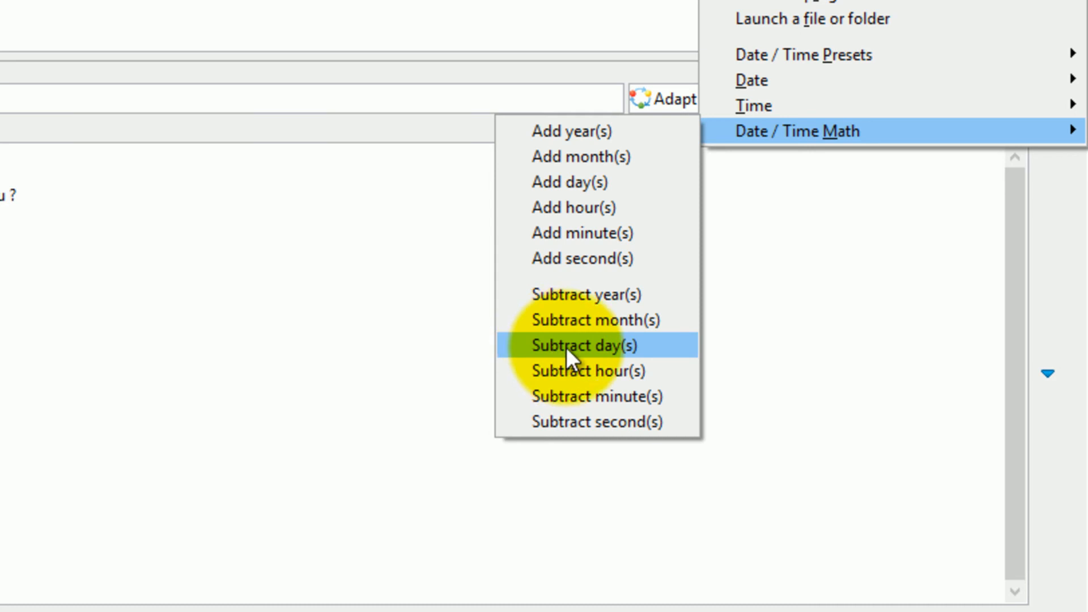
{"action": "left_click", "coordinate": [599, 345]}
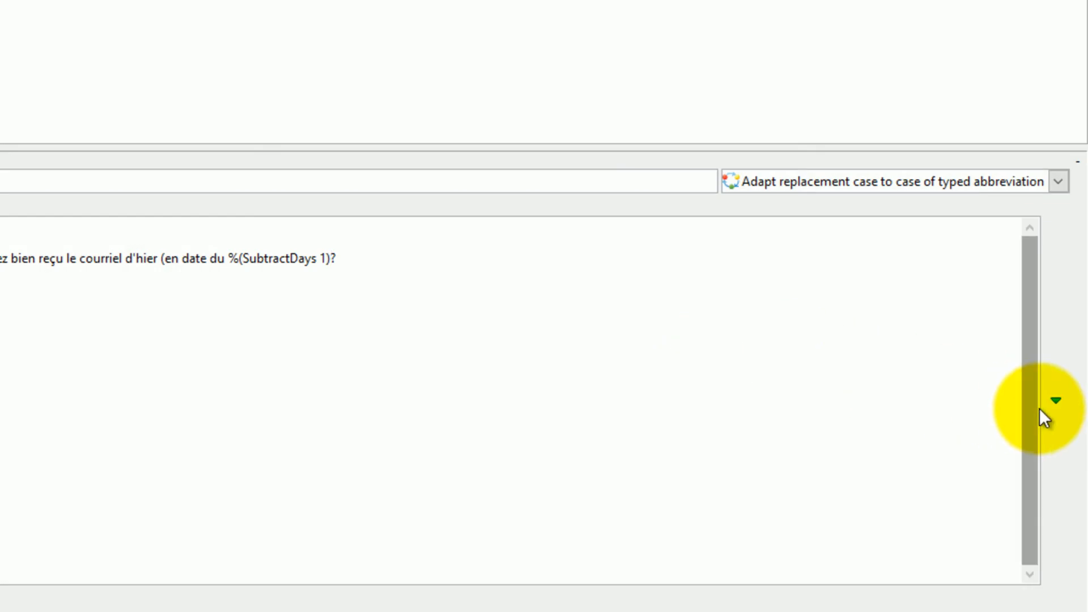
{"action": "left_click", "coordinate": [1054, 403]}
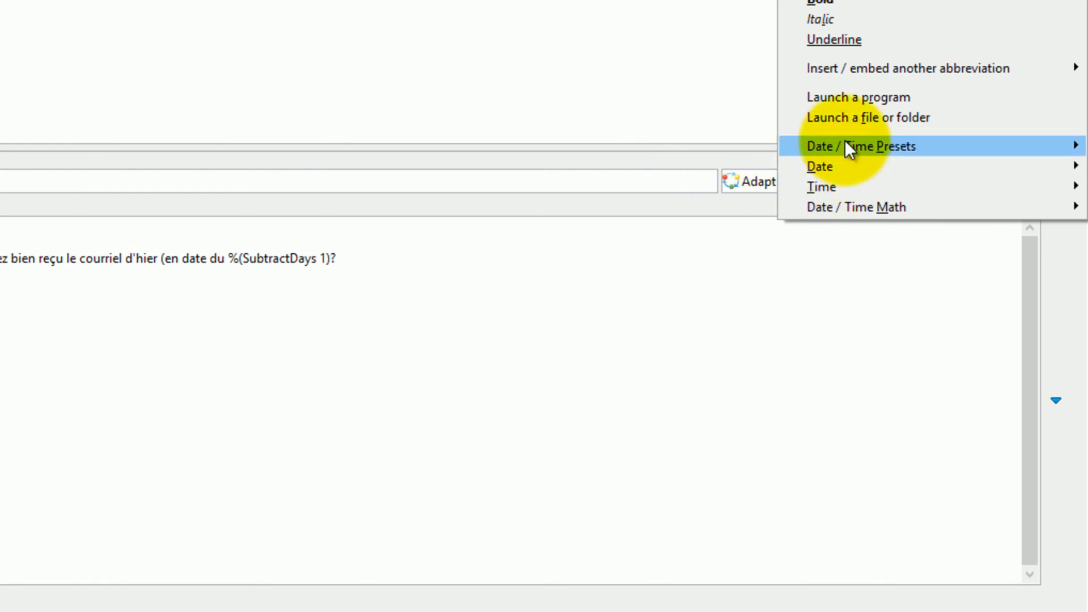
{"action": "mouse_move", "coordinate": [848, 147]}
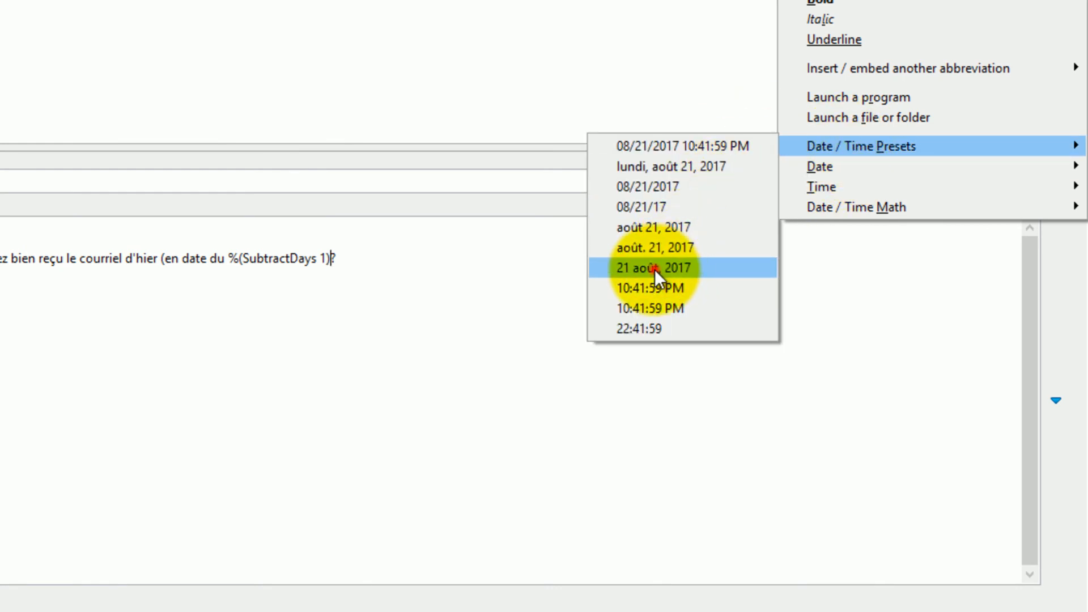
{"action": "left_click", "coordinate": [655, 269]}
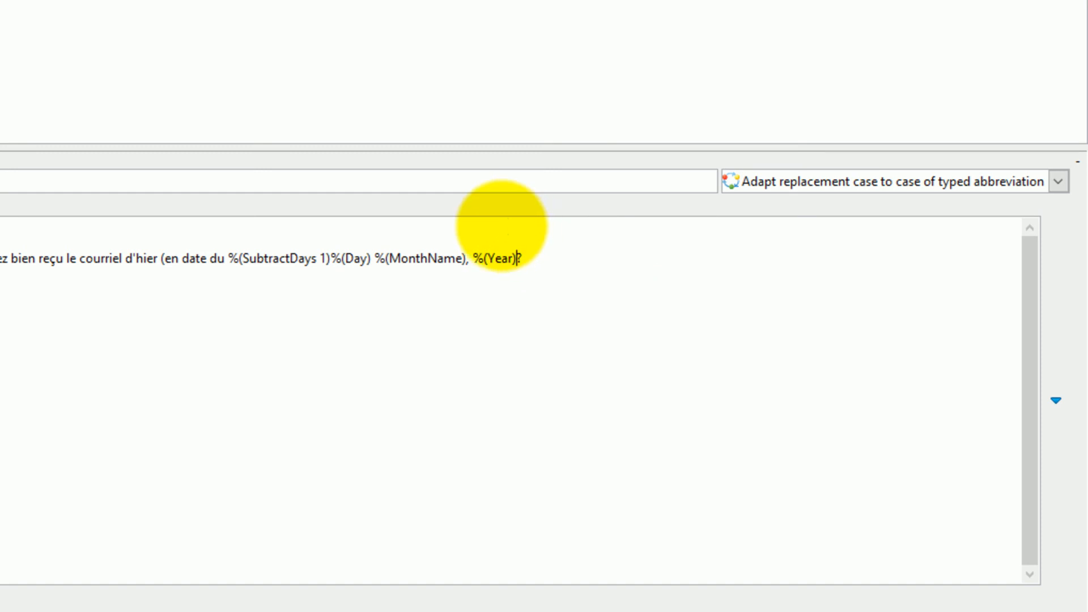
{"action": "left_click", "coordinate": [558, 259]}
{"action": "key", "text": "Return"}
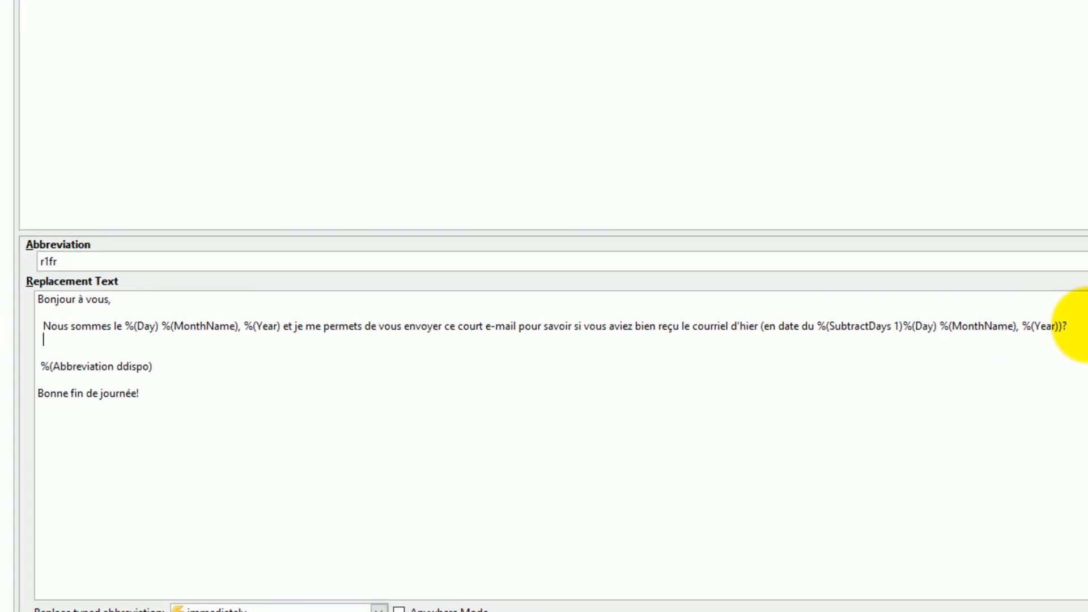
- Add the line 'N'oubliez pas que l'offre promotionnelle … prend fin dans 3 jours, à savoir exactement le'
{"action": "type", "text": "N'oubliez"}
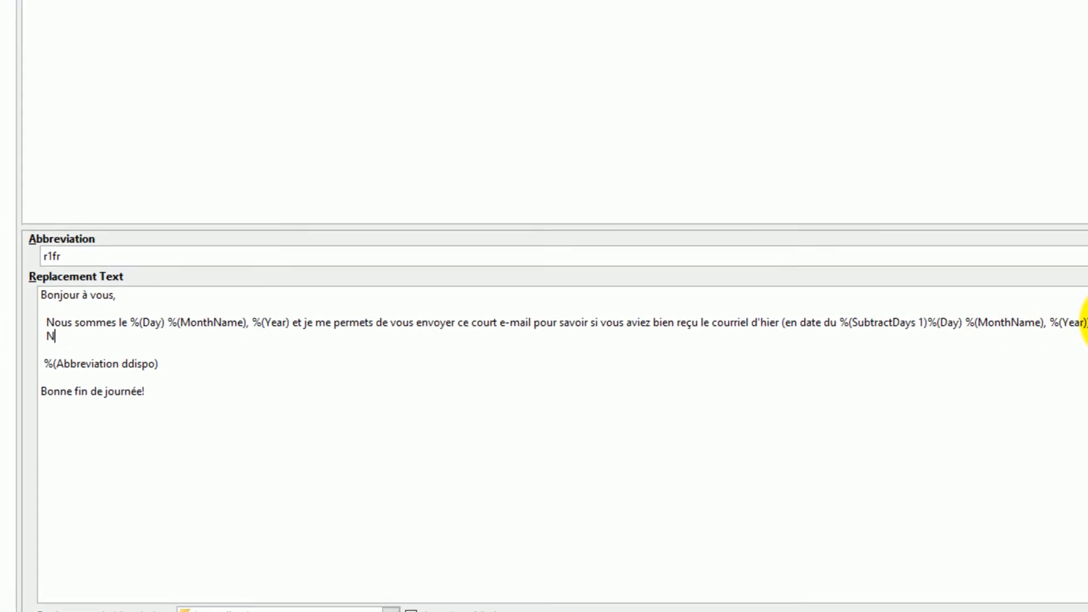
{"action": "type", "text": " pas que "}
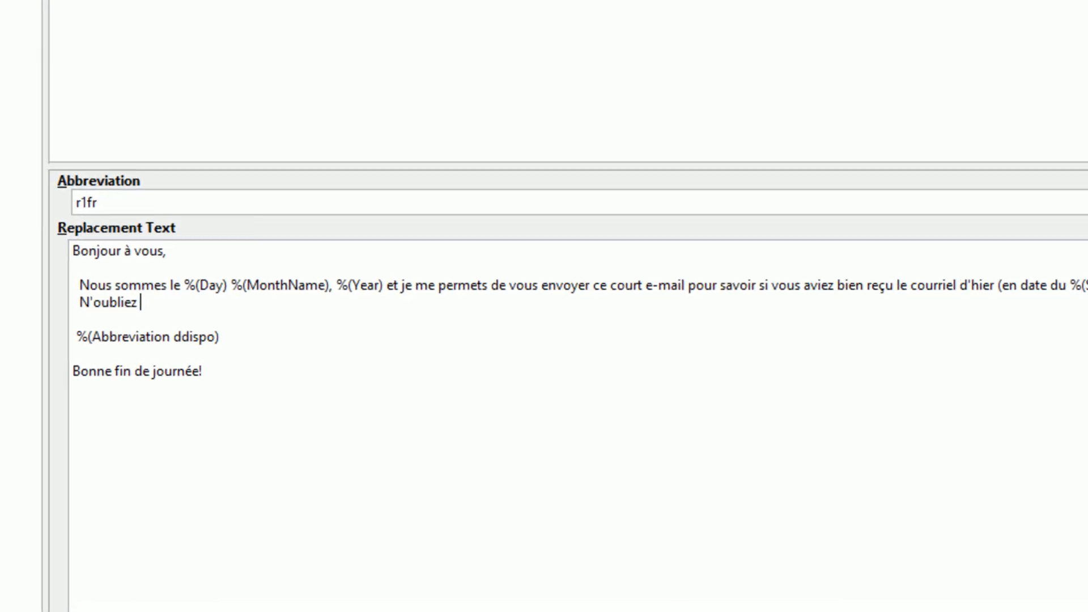
{"action": "type", "text": "l'offre p"}
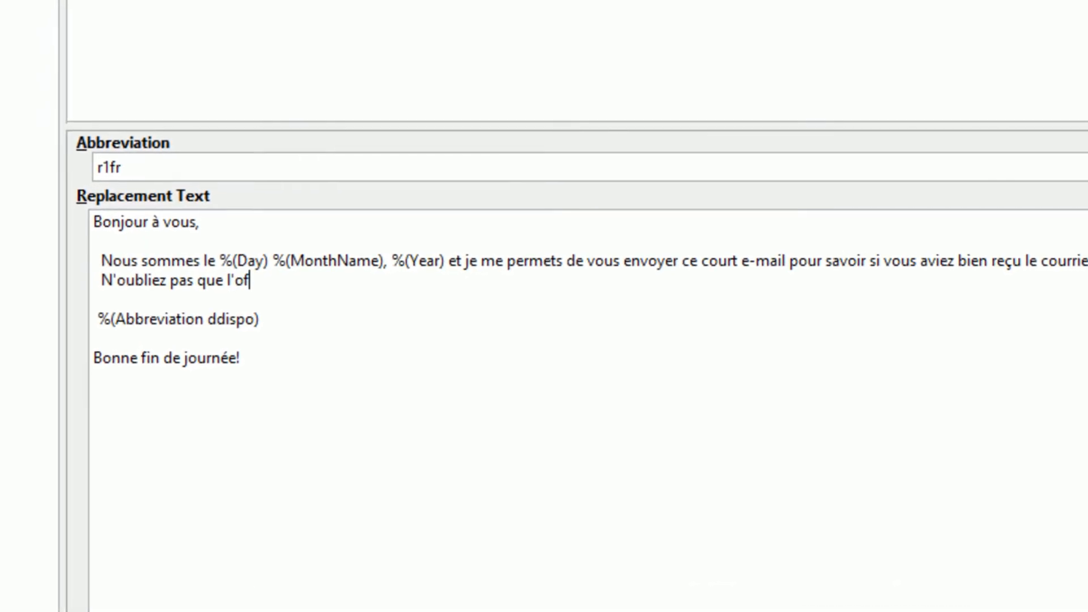
{"action": "type", "text": "romotio"}
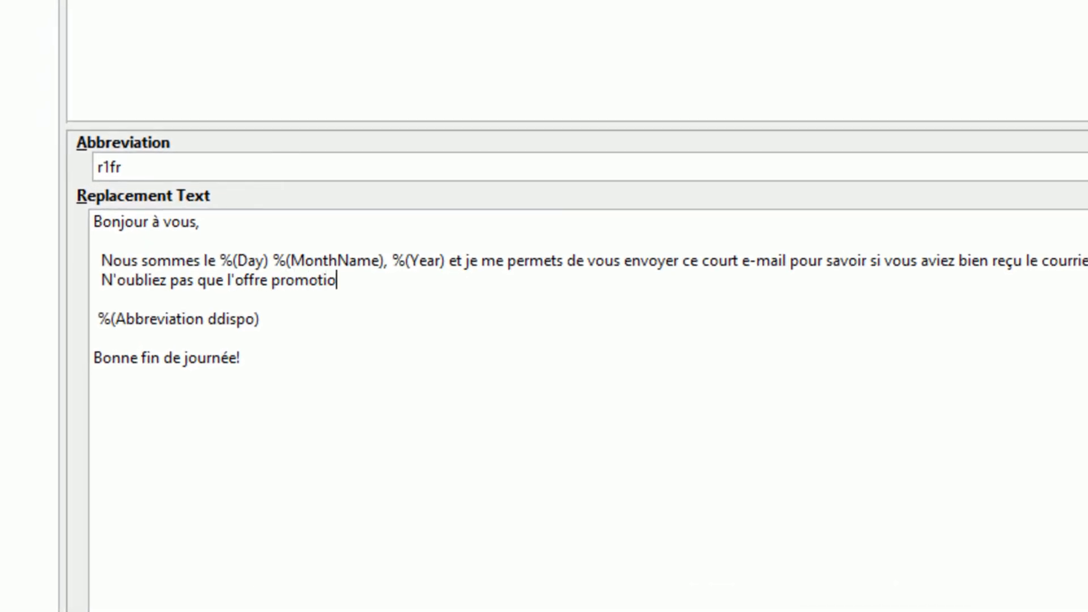
{"action": "type", "text": "nnelle de "}
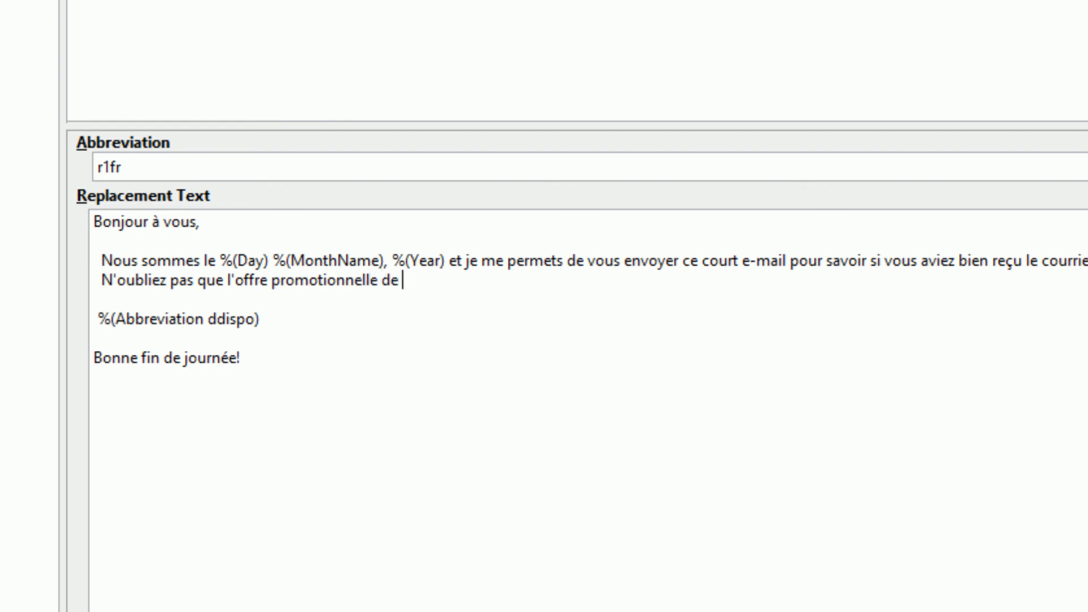
{"action": "type", "text": "notre site internet "}
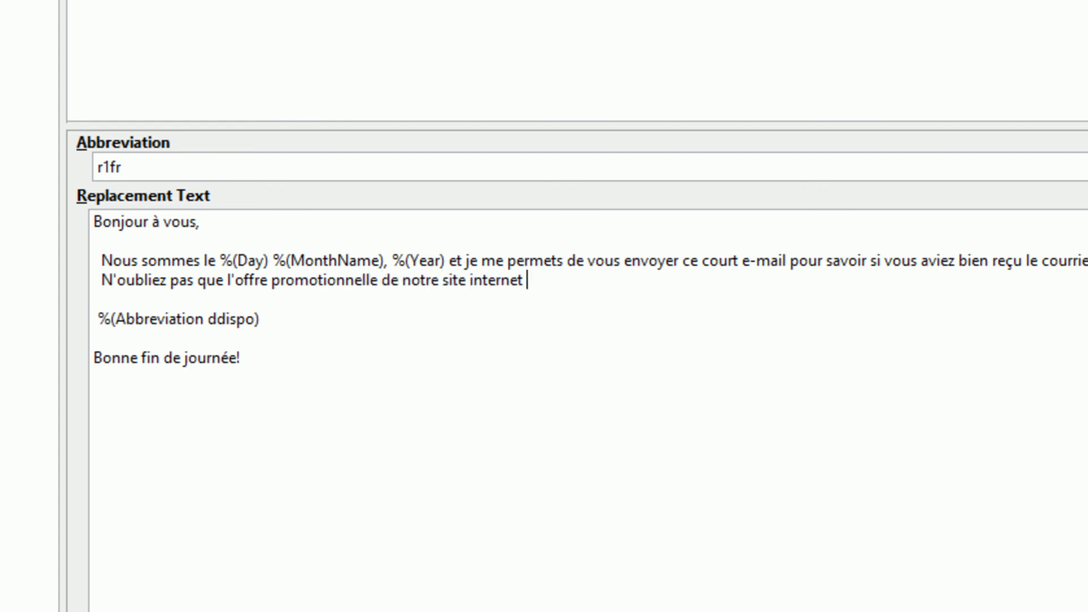
{"action": "type", "text": "prend fin "}
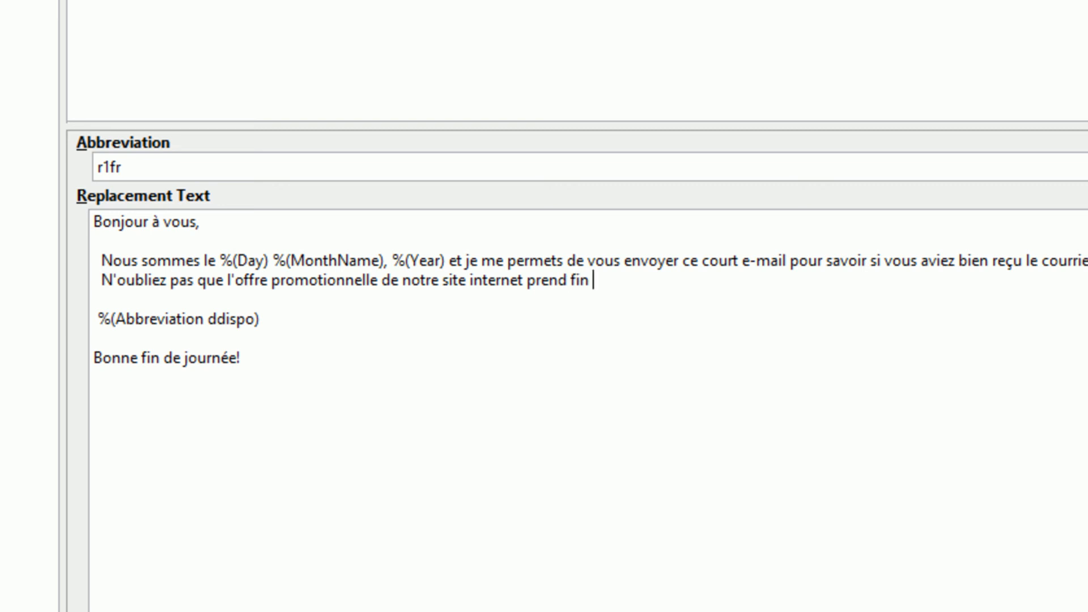
{"action": "type", "text": "dans 3 jours, à savoir ex"}
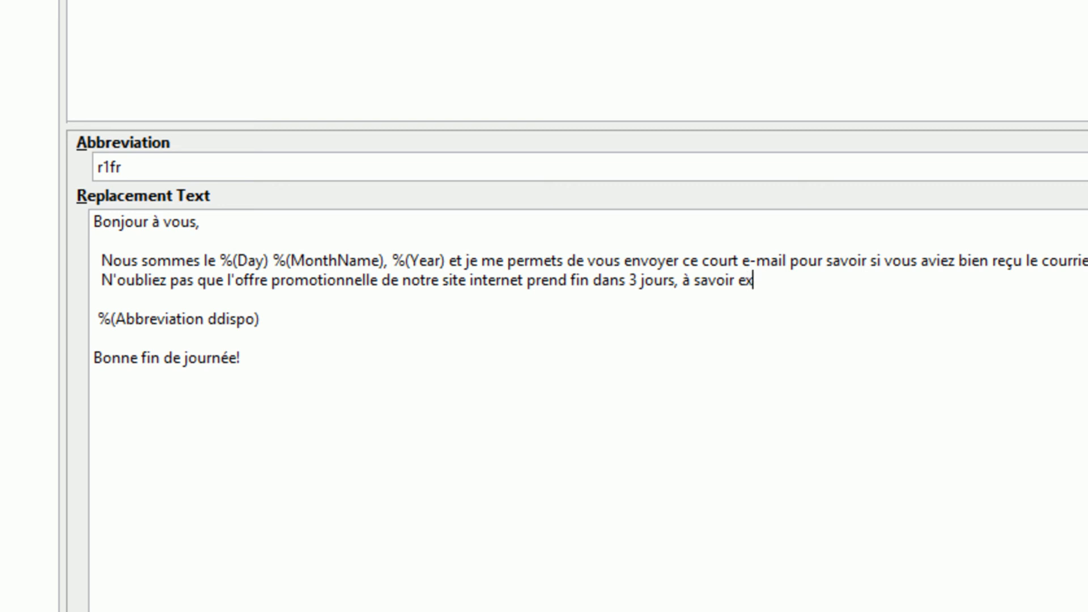
{"action": "type", "text": "actement le"}
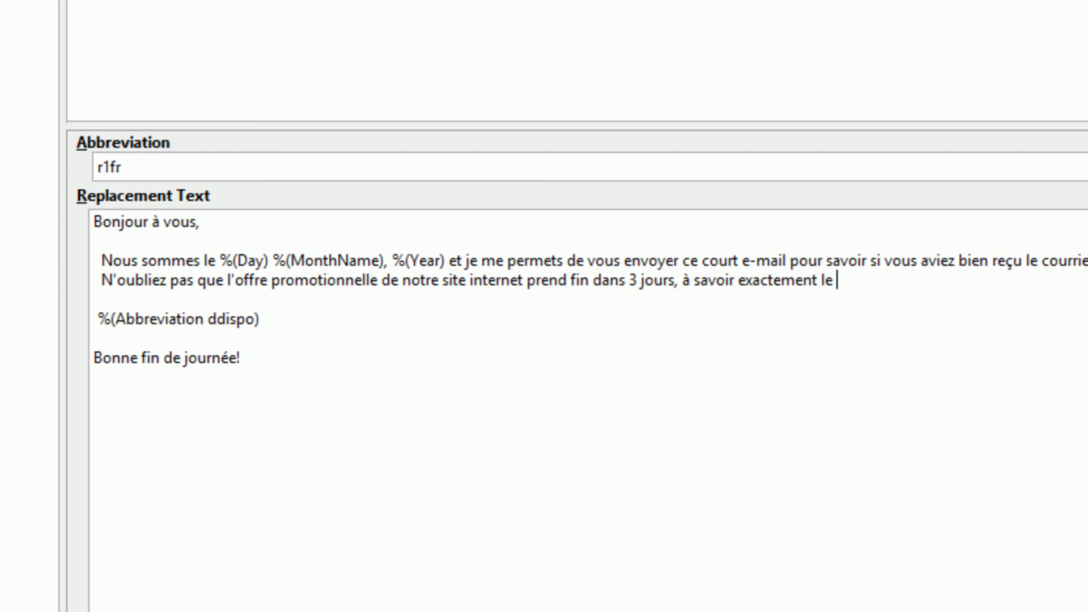
{"action": "left_click", "coordinate": [1067, 428]}
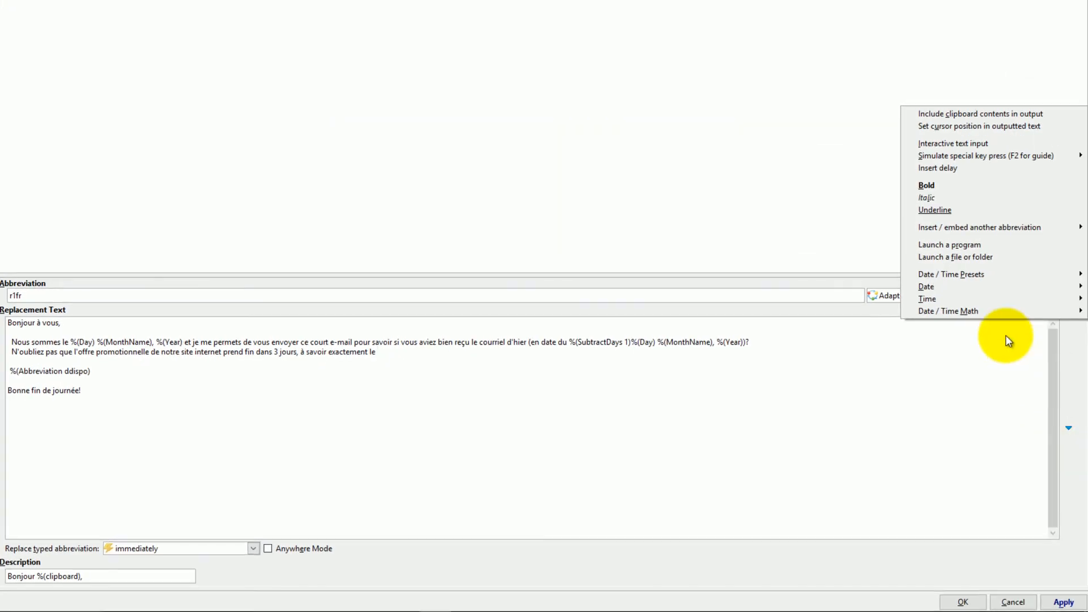
- Insert %(AddDays 3) after 'à savoir exactement le' so the offer ends three days ahead
{"action": "mouse_move", "coordinate": [939, 311]}
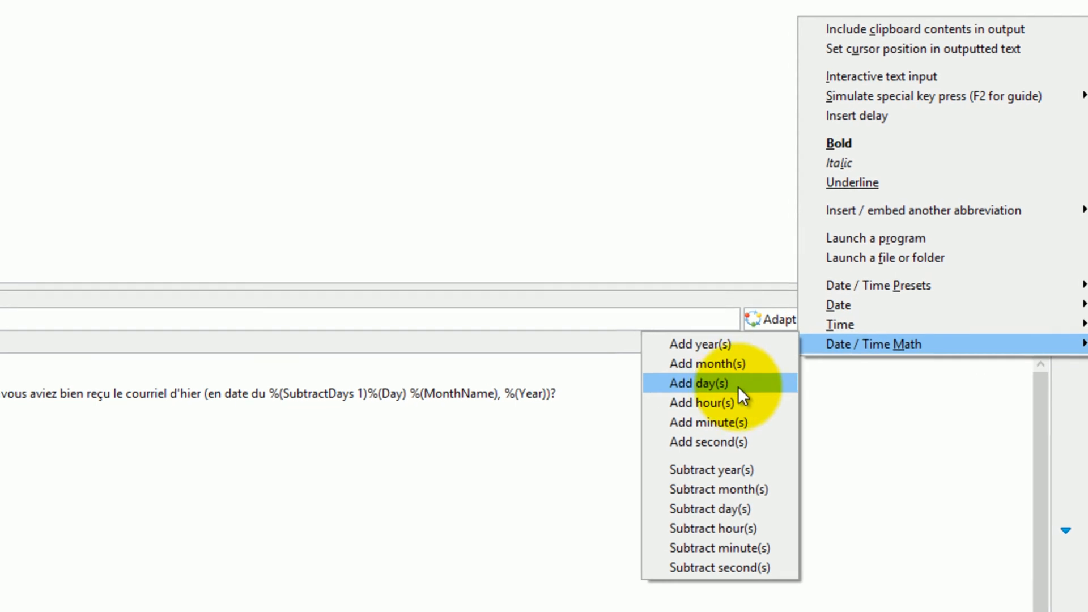
{"action": "left_click", "coordinate": [871, 363]}
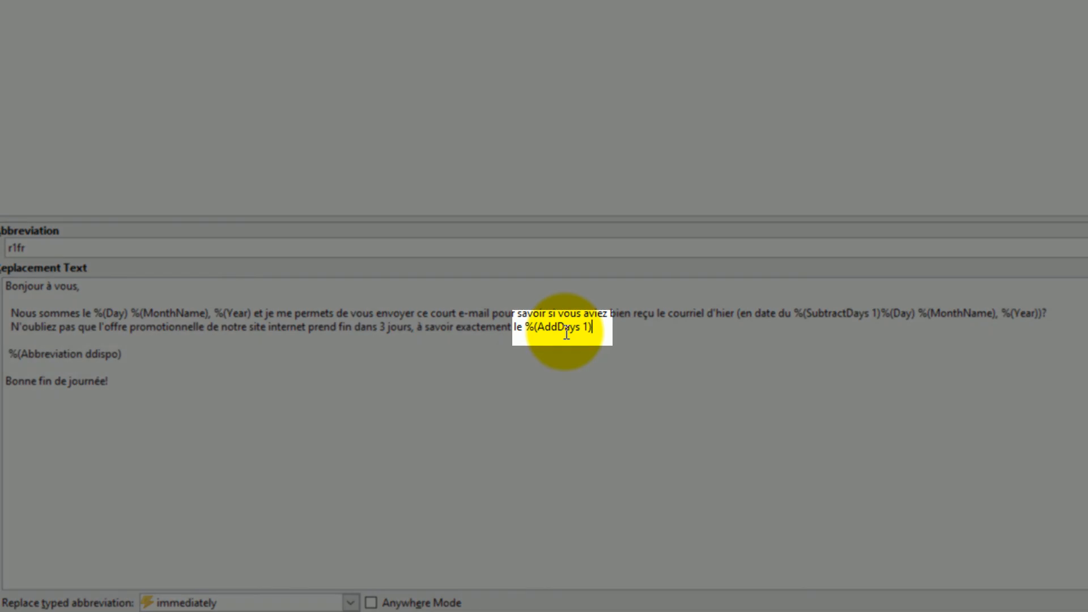
{"action": "left_click", "coordinate": [585, 326]}
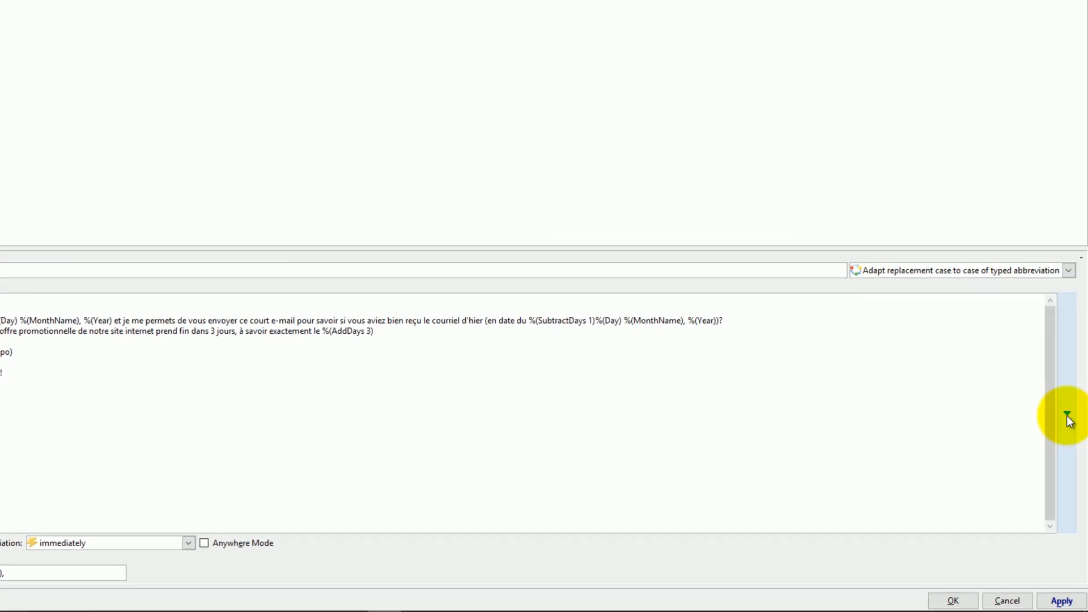
- Insert the '22 août, 2017' date preset after the %(AddDays 3) offset
{"action": "left_click", "coordinate": [1067, 416]}
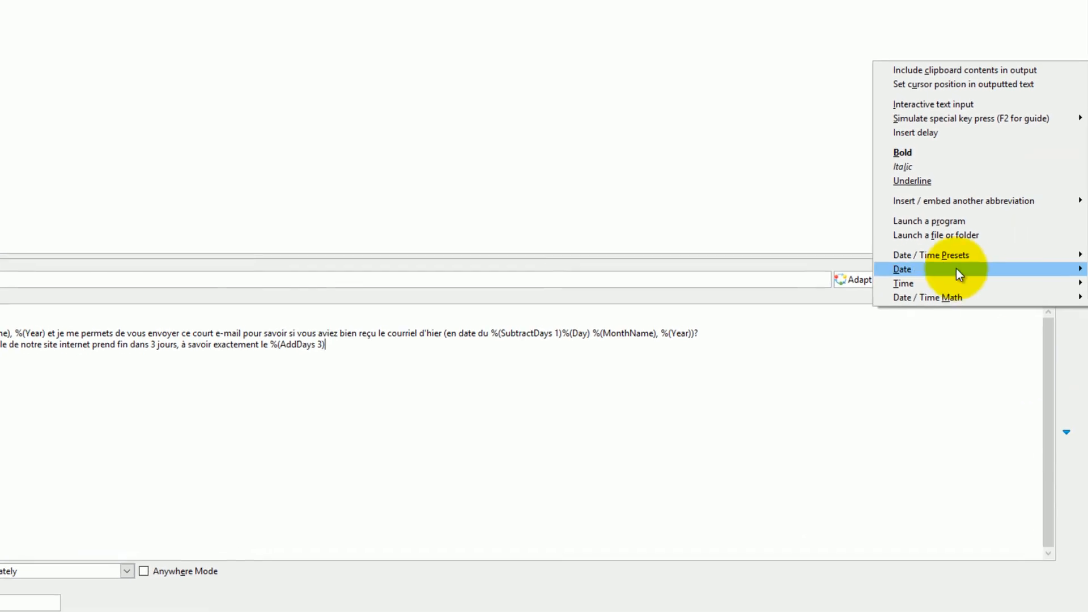
{"action": "mouse_move", "coordinate": [923, 256]}
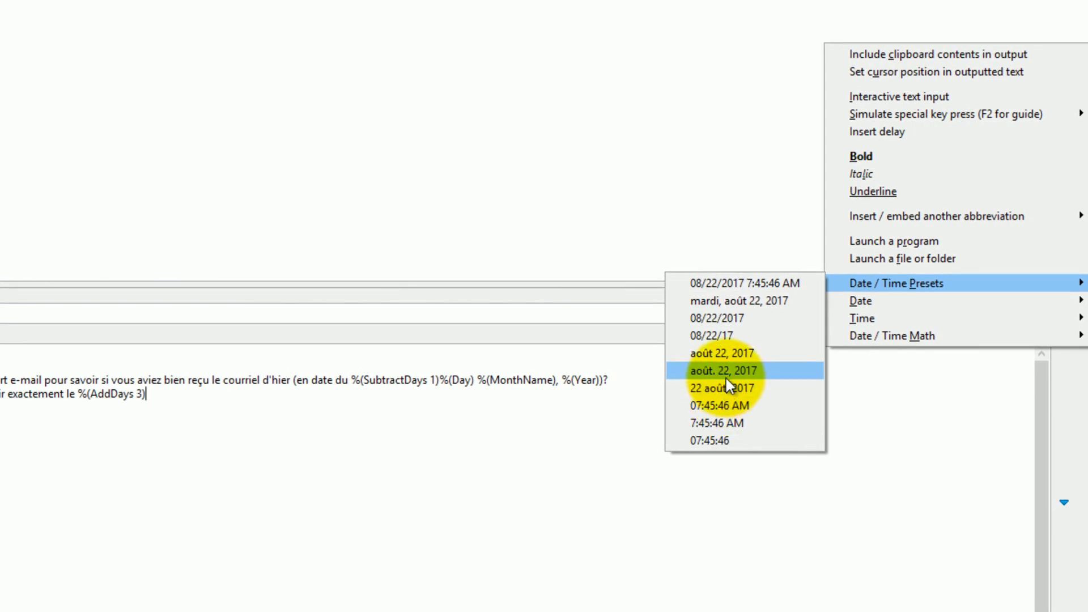
{"action": "left_click", "coordinate": [709, 388]}
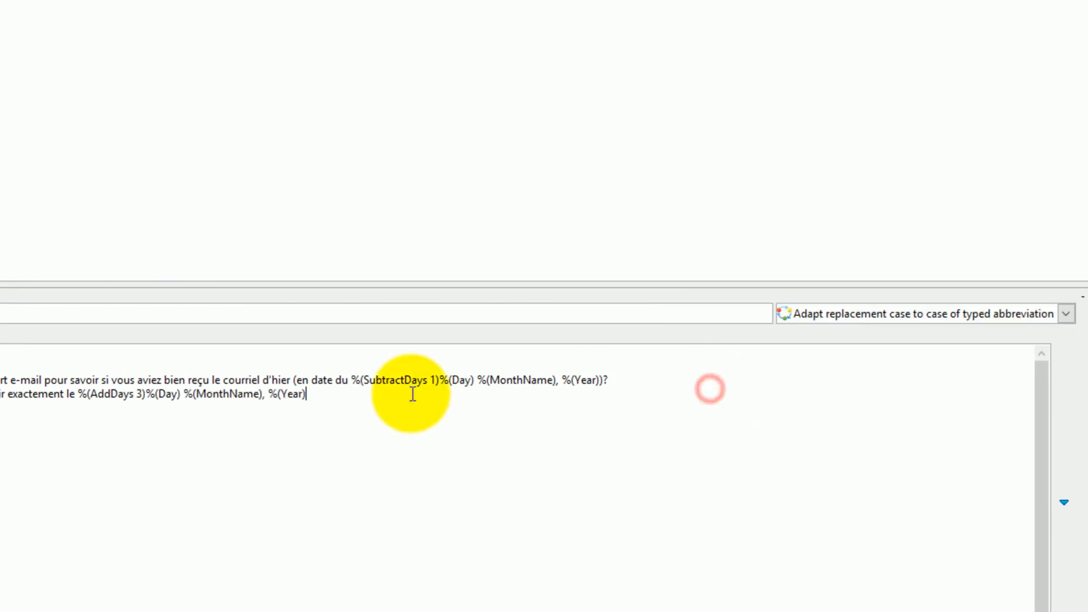
- Remove the comma after %(MonthName), end the line with a period, and apply the r1fr changes
{"action": "left_click", "coordinate": [263, 395]}
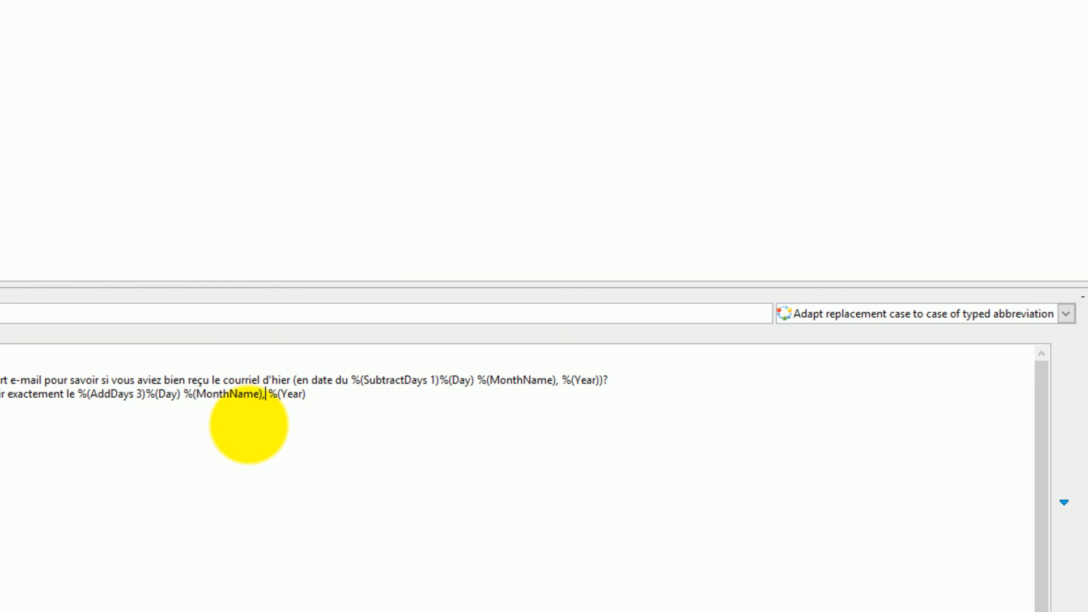
{"action": "key", "text": "BackSpace"}
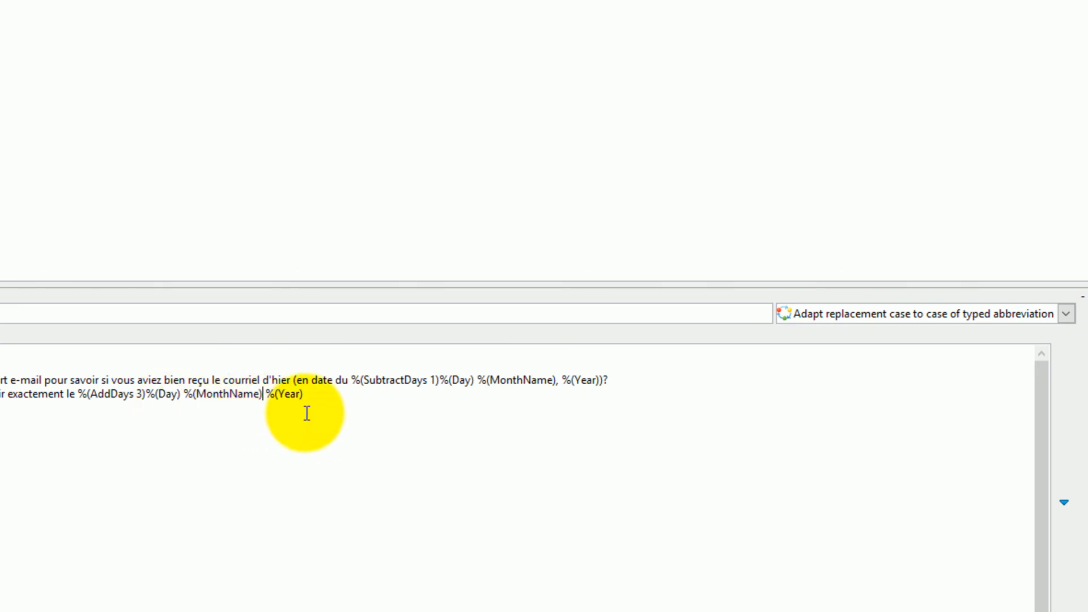
{"action": "left_click", "coordinate": [308, 391]}
{"action": "type", "text": "."}
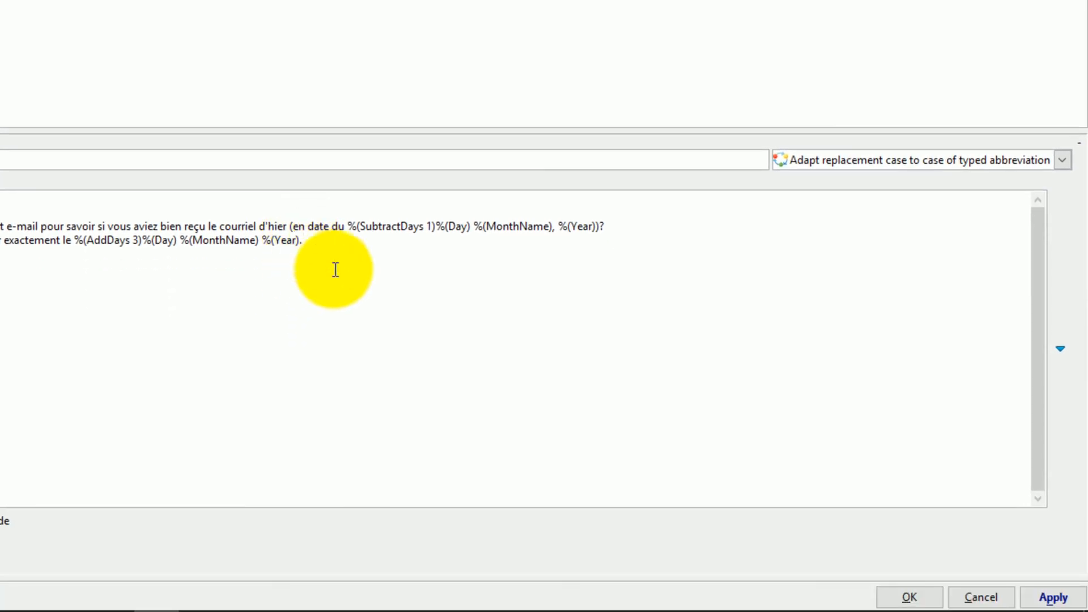
{"action": "left_click", "coordinate": [1052, 599]}
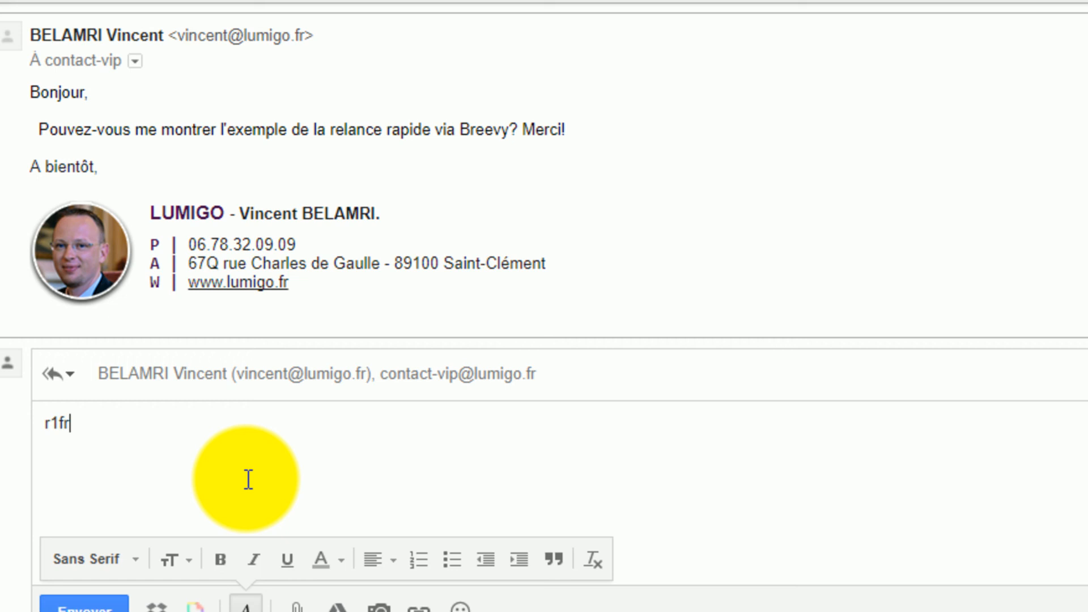
- Expand r1fr in the Gmail reply into the French follow-up with 21, 20 and 24 août dates
{"action": "key", "text": "space"}
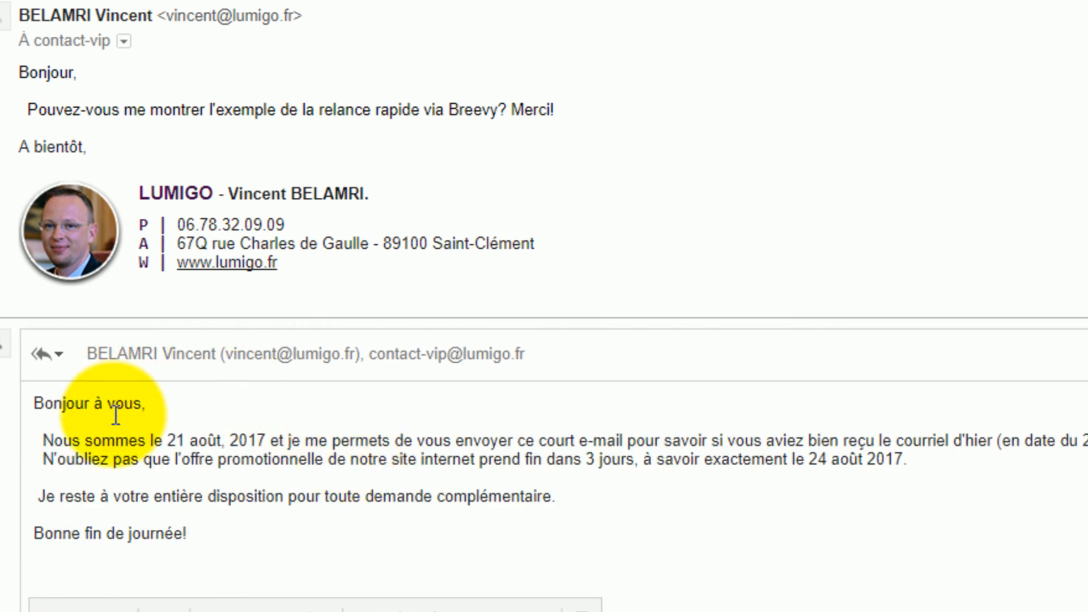